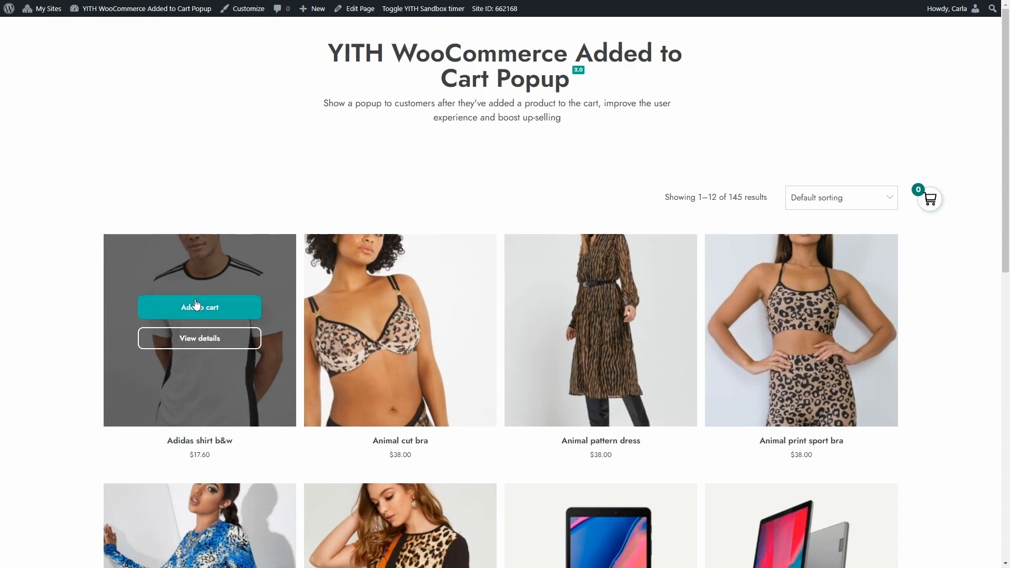
Add the Adidas shirt b&w to the cart from the shop page and close the added-to-cart popup
left_click(197, 305)
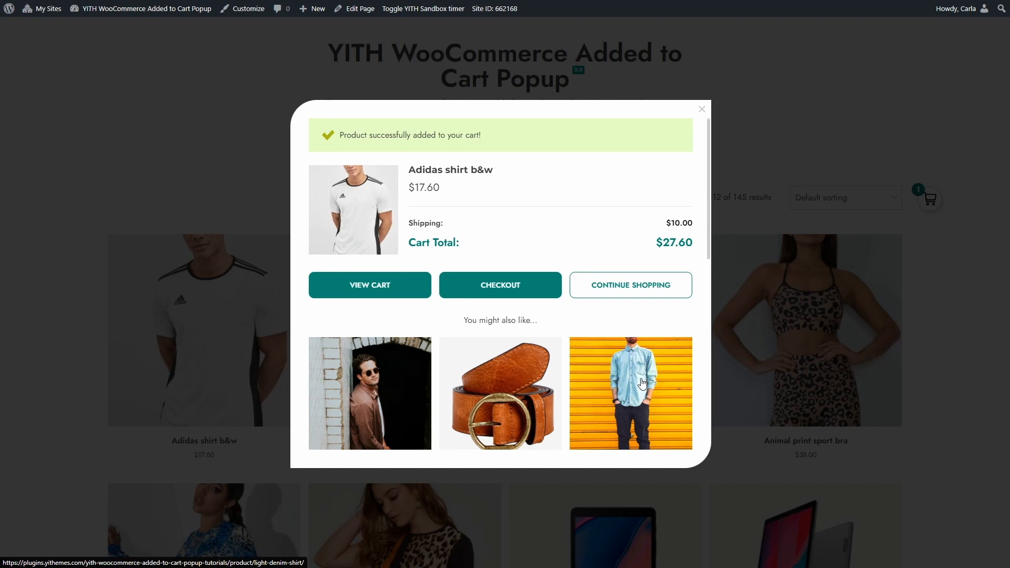
left_click(701, 110)
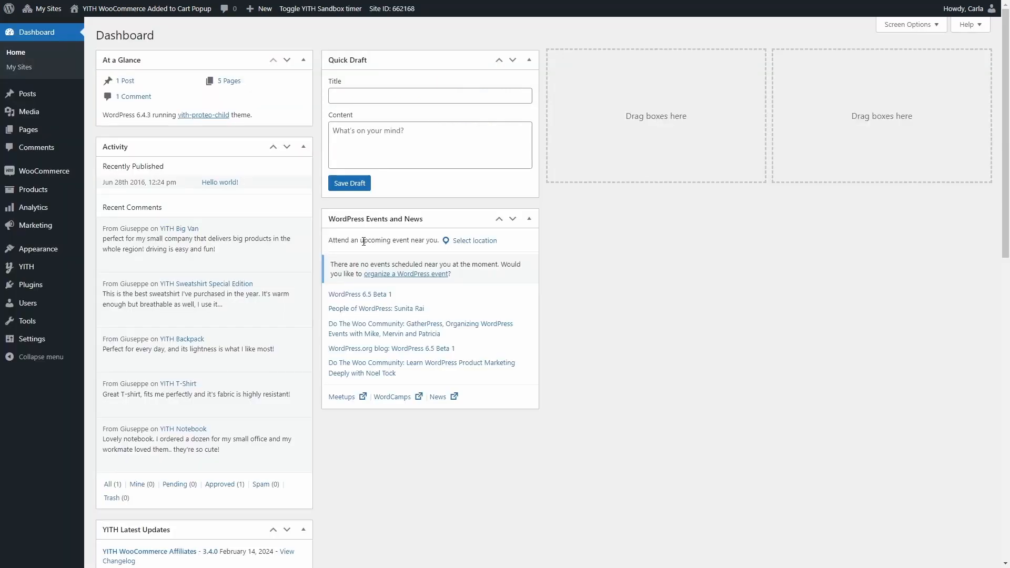
Open the YITH Added to Cart Popup settings in the WordPress dashboard and expand the Customization section
left_click(97, 270)
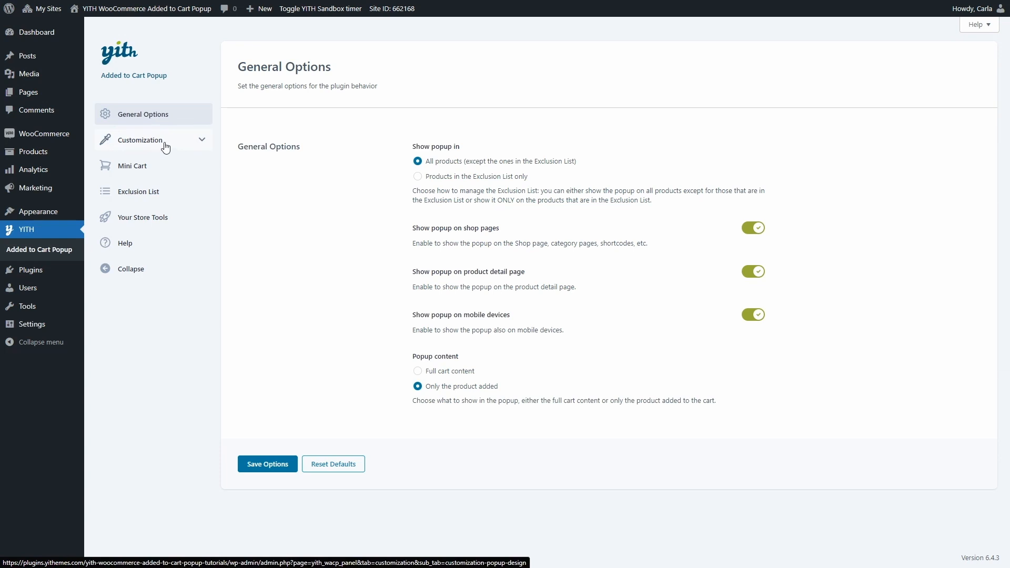
left_click(201, 141)
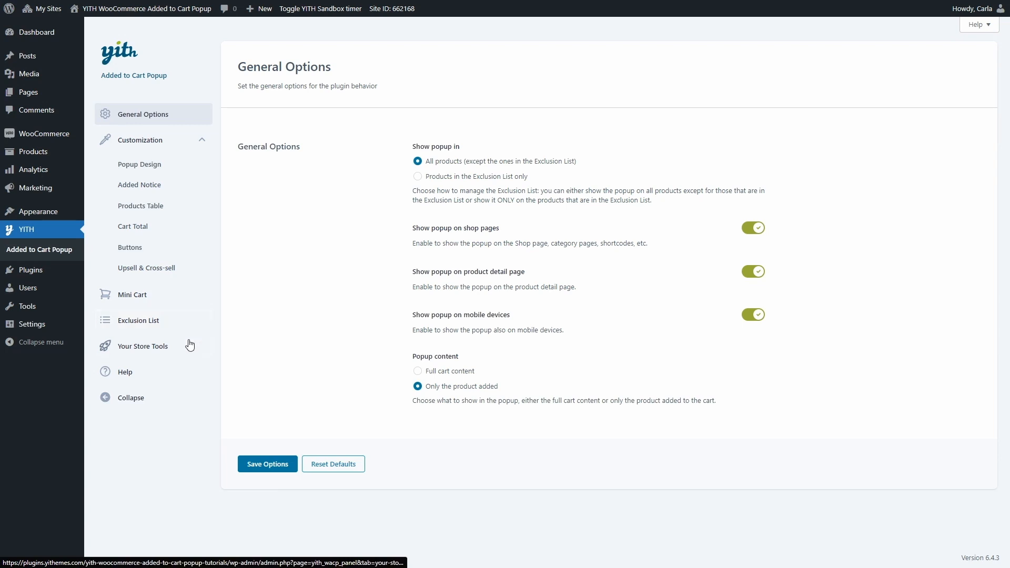
left_click(124, 401)
left_click(107, 255)
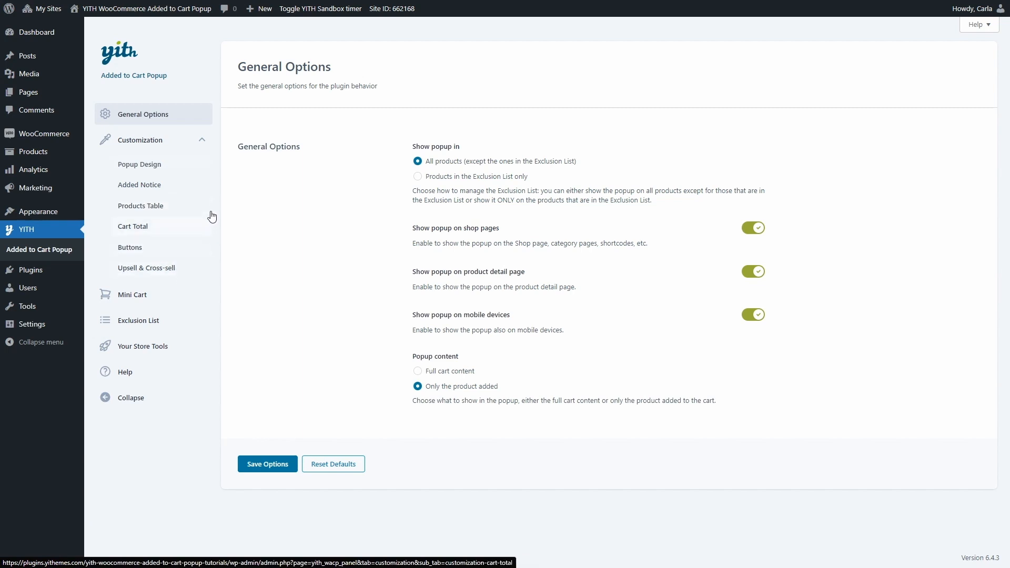
Open the Popup Design customization and look through the available popup animation effects
left_click(165, 170)
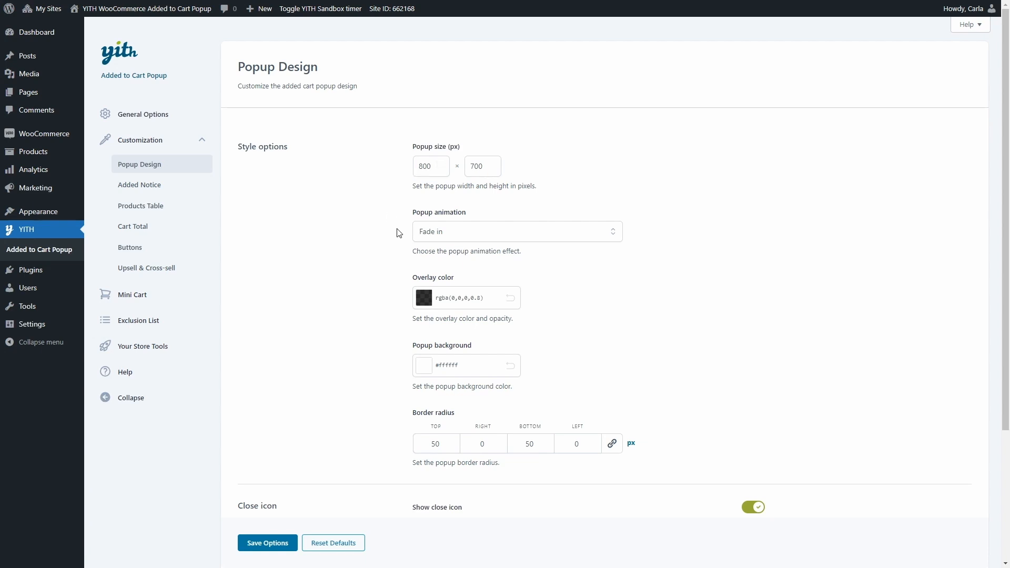
left_click(415, 236)
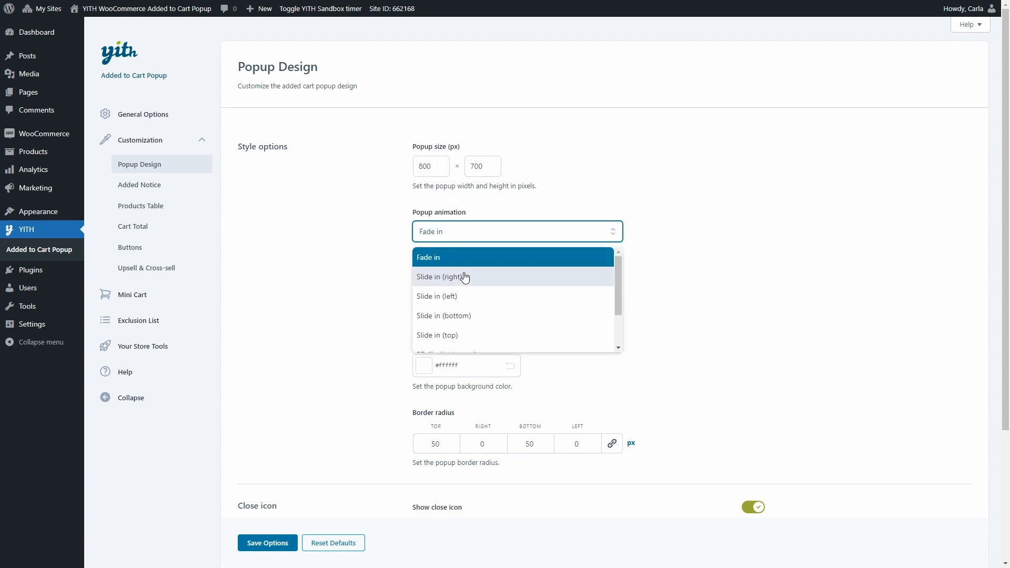
scroll(465, 274, "down", 1)
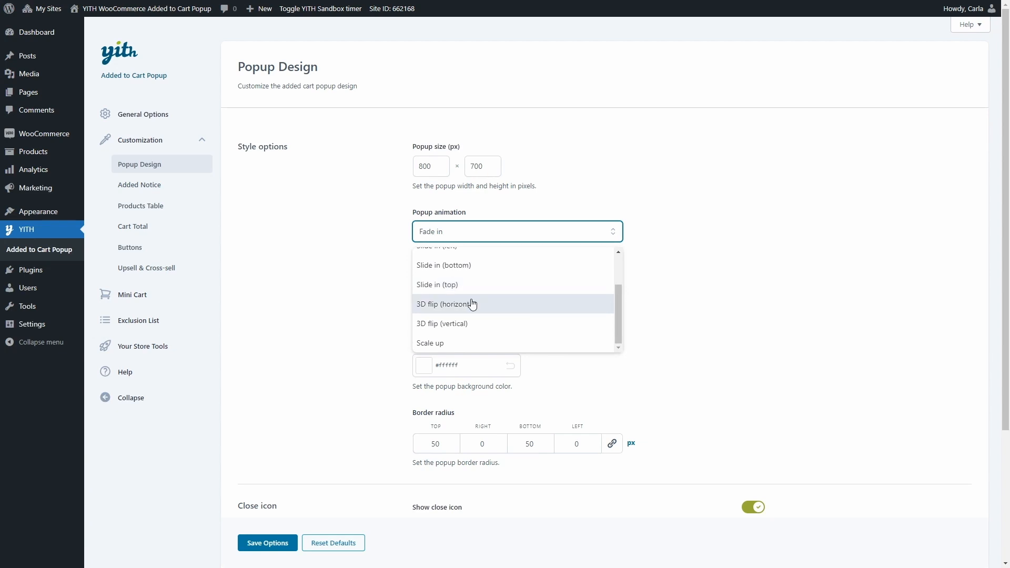
left_click(390, 285)
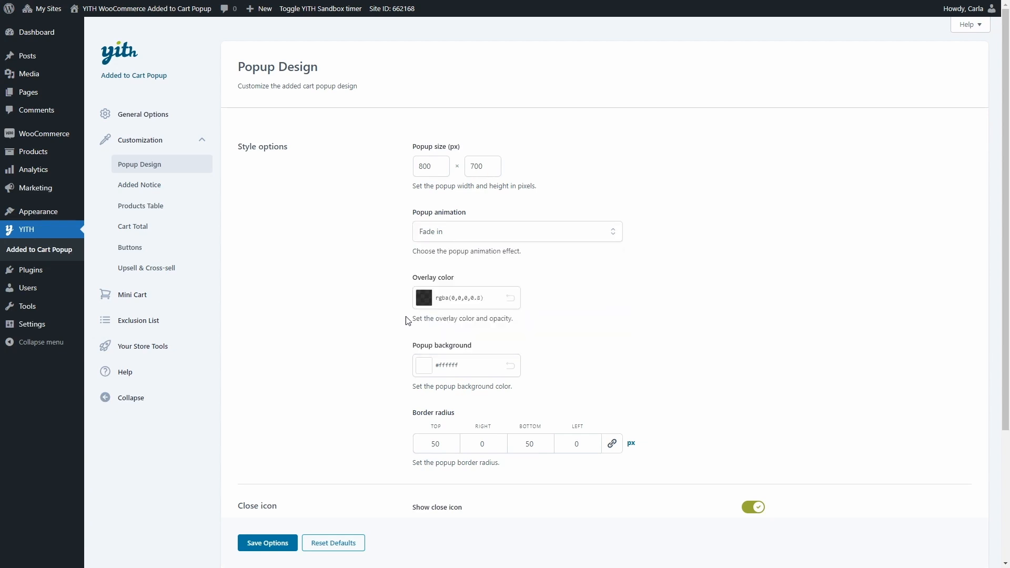
Examine the overlay, background, border radius and close icon options of the popup design, and open the mini cart on the shop page
scroll(408, 305, "down", 2)
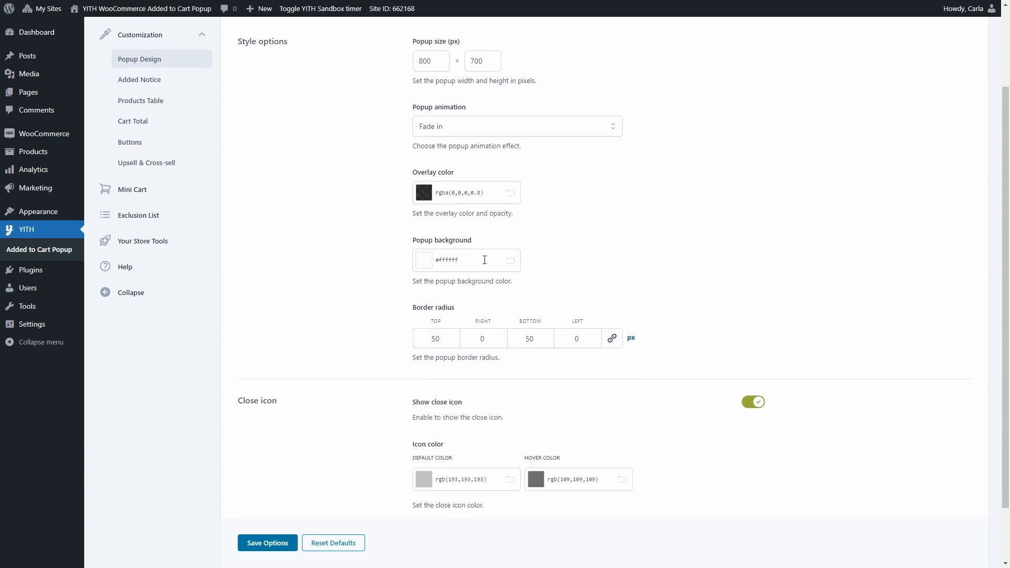
scroll(389, 276, "down", 2)
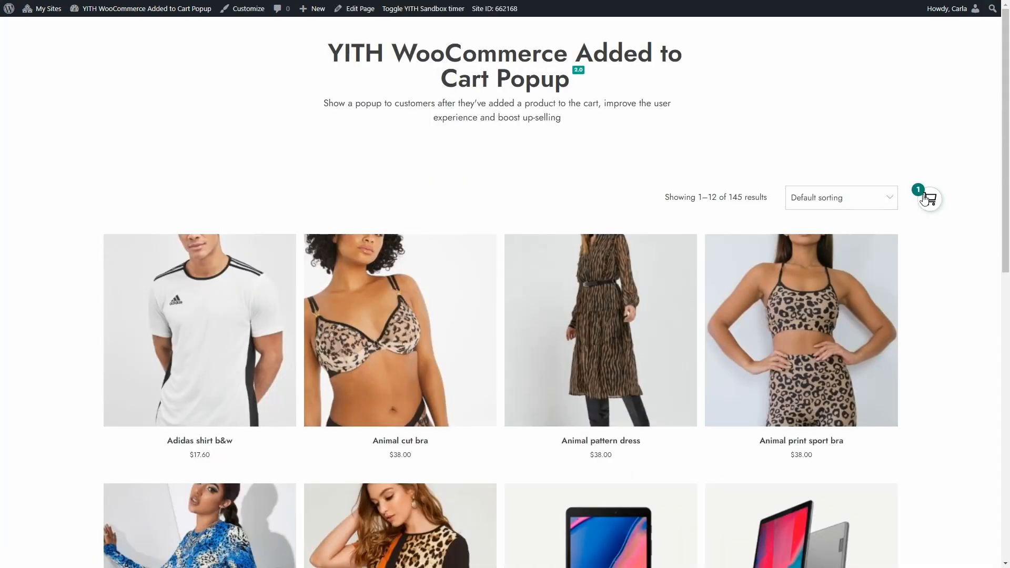
left_click(926, 198)
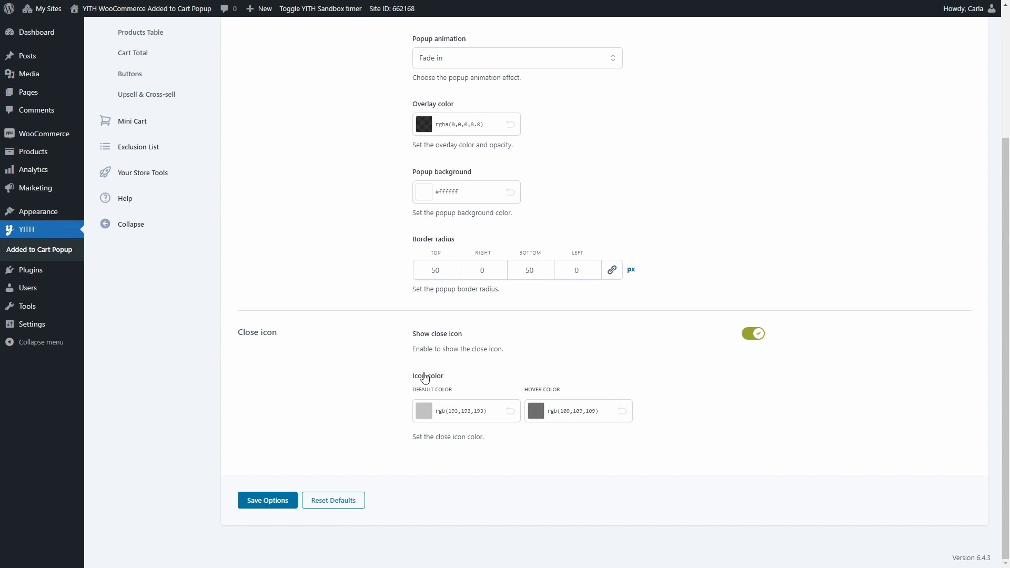
scroll(399, 376, "up", 3)
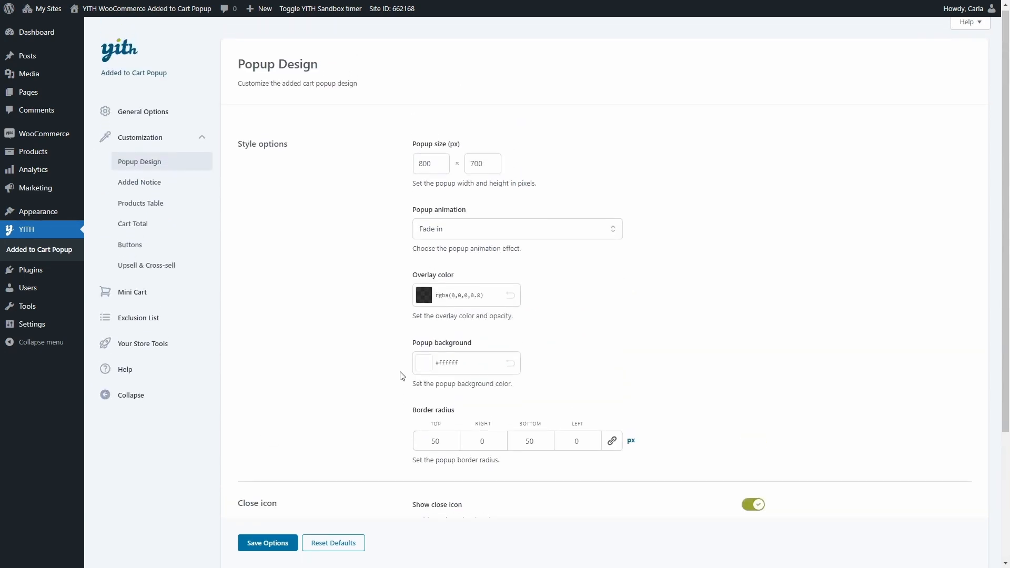
Open the Added Notice customization and look through its text alignment and text style choices
left_click(163, 191)
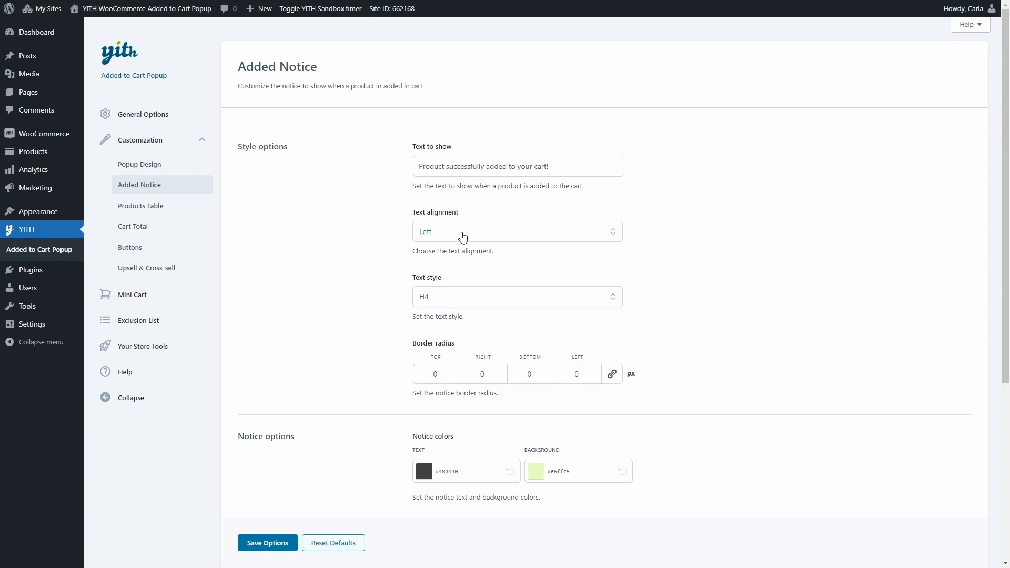
left_click(512, 233)
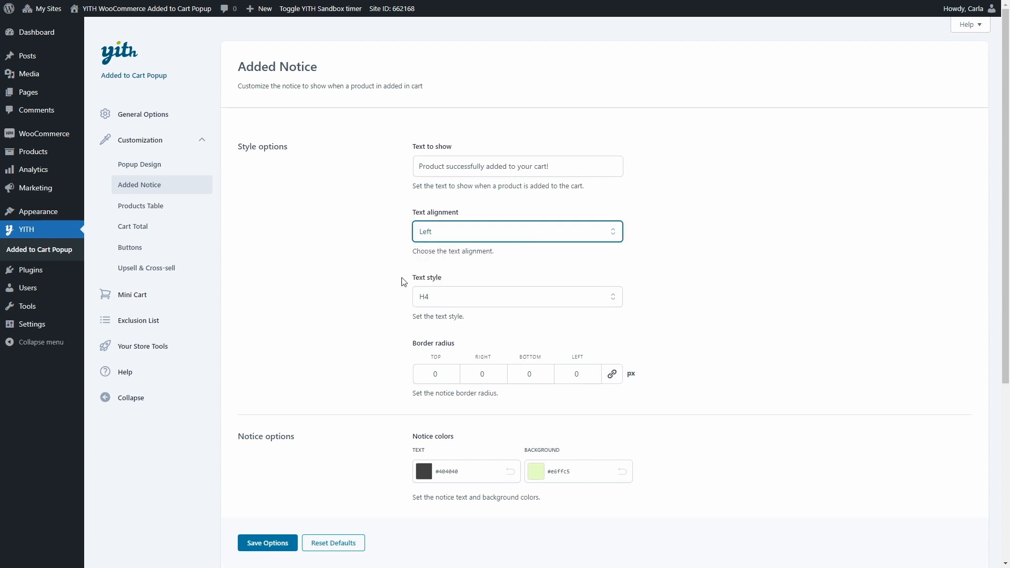
left_click(483, 301)
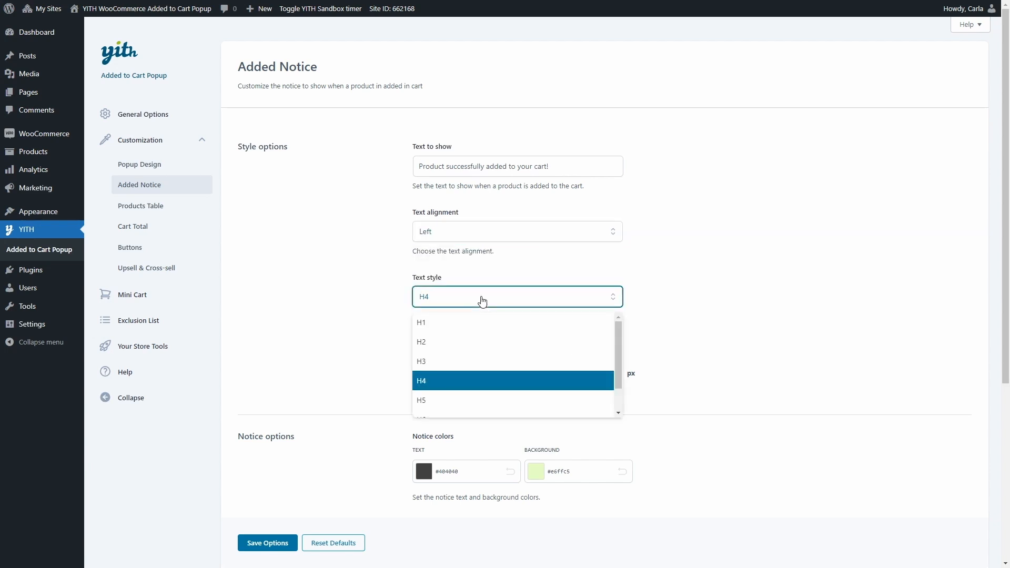
left_click(482, 302)
Examine the added notice's border radius and colors, and look through the notice icon choices
scroll(482, 298, "down", 2)
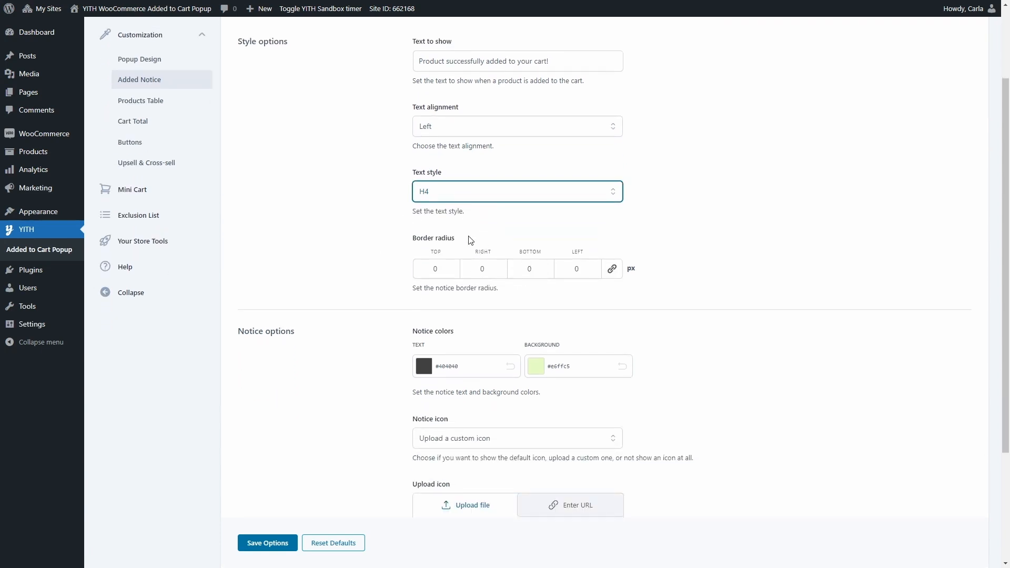
scroll(468, 237, "down", 2)
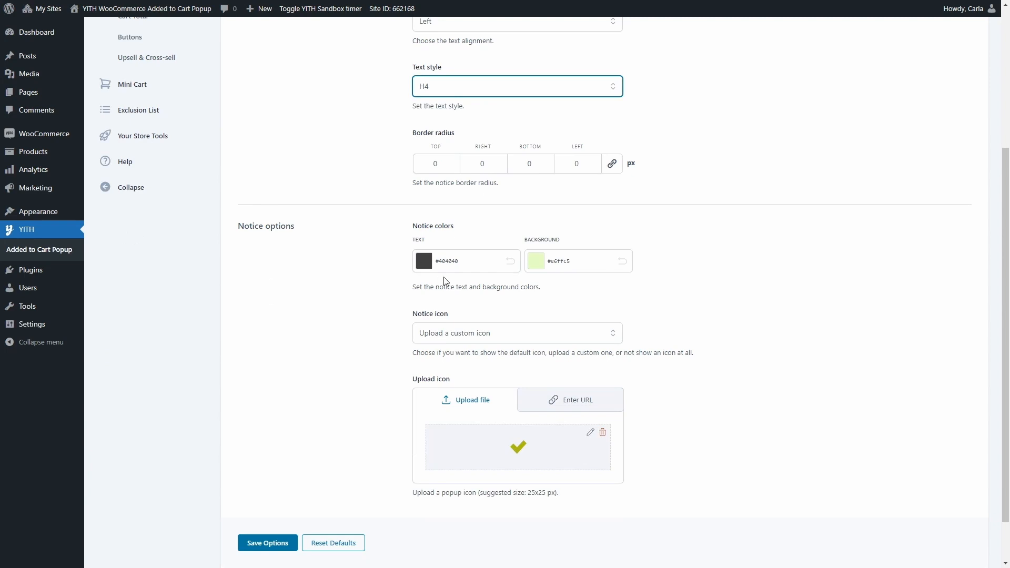
scroll(446, 281, "down", 1)
left_click(491, 283)
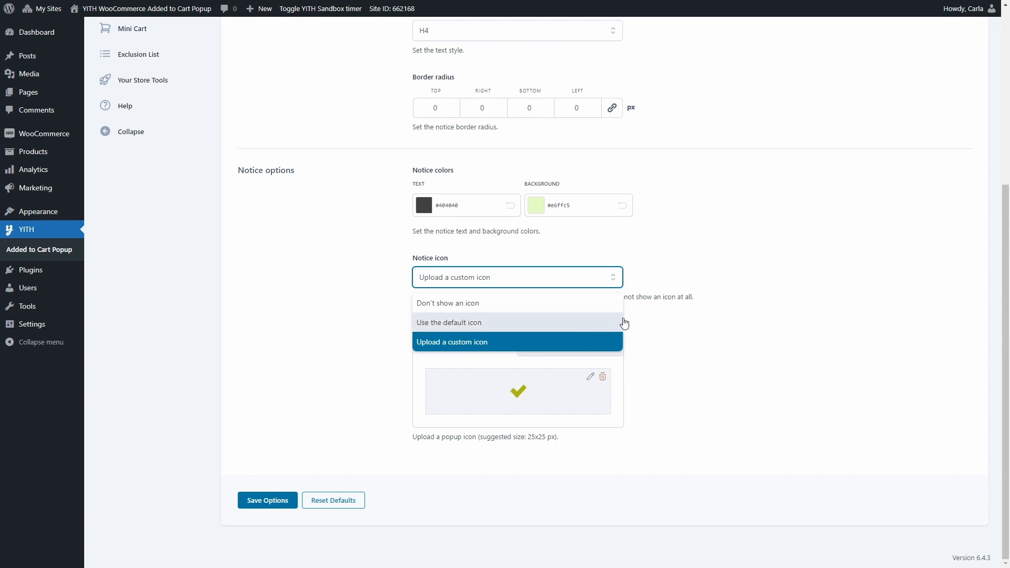
left_click(655, 323)
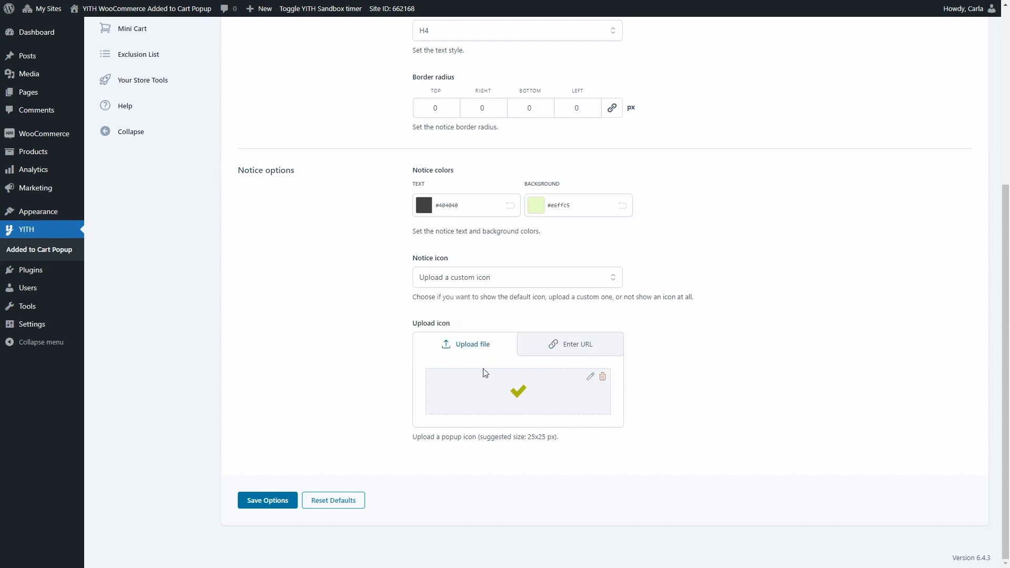
scroll(308, 310, "up", 1)
scroll(309, 310, "up", 5)
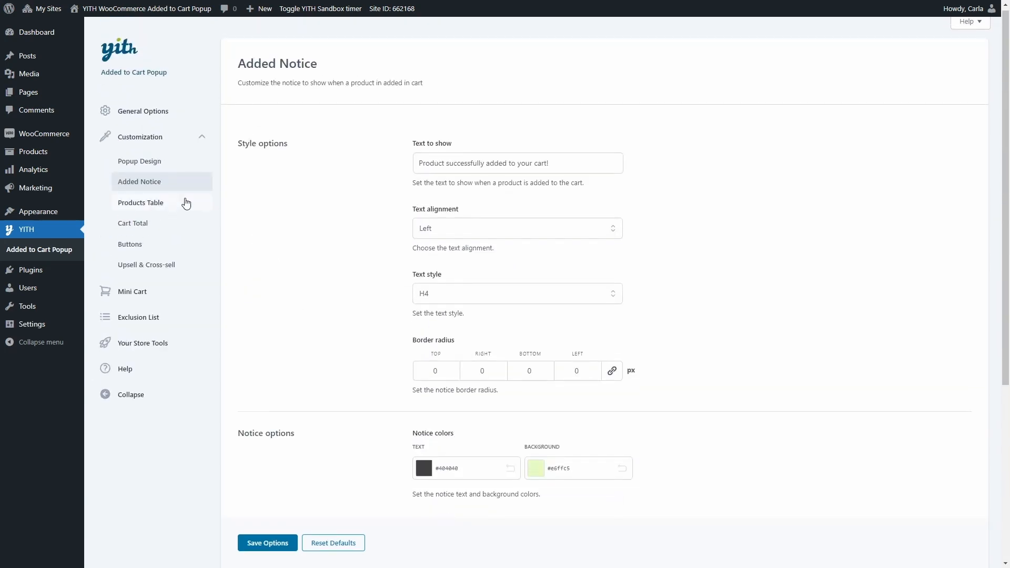
Add the Animal print sport bra to the cart on the shop page and review the Products Table display and color options
left_click(170, 204)
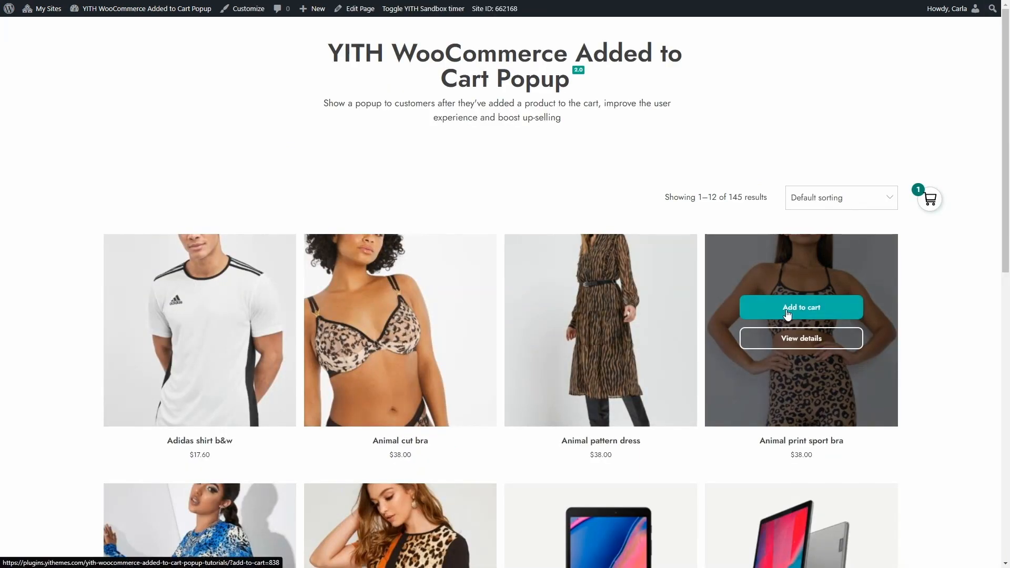
left_click(786, 314)
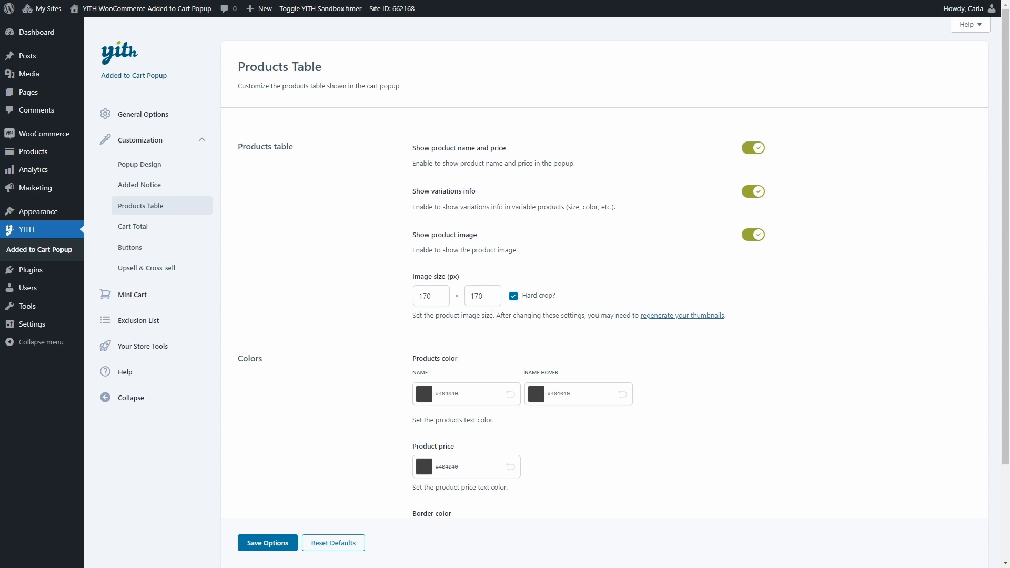
scroll(515, 300, "down", 2)
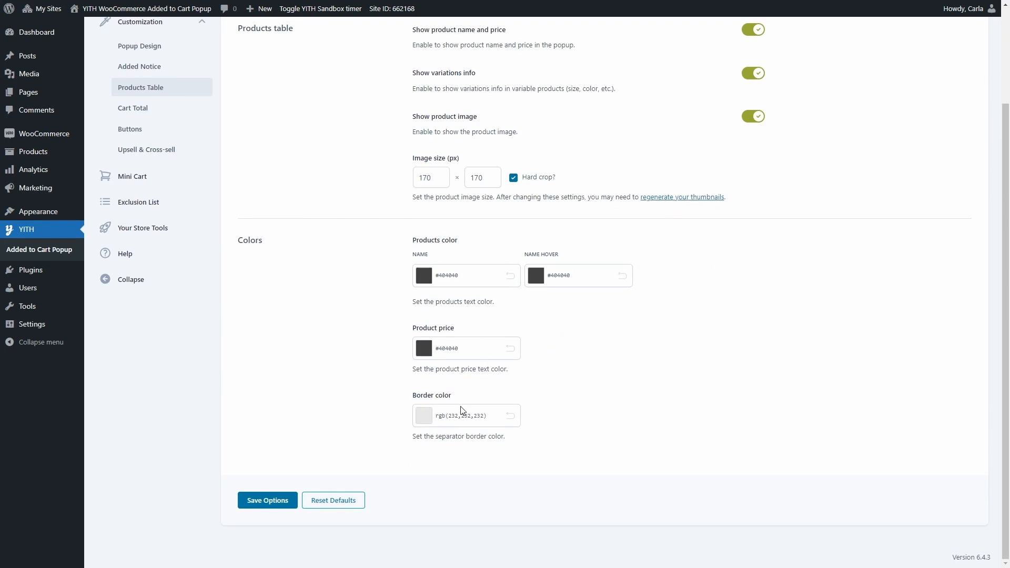
scroll(462, 411, "up", 2)
Review the Cart Total customization and skim through the sections of the Buttons customization
left_click(172, 211)
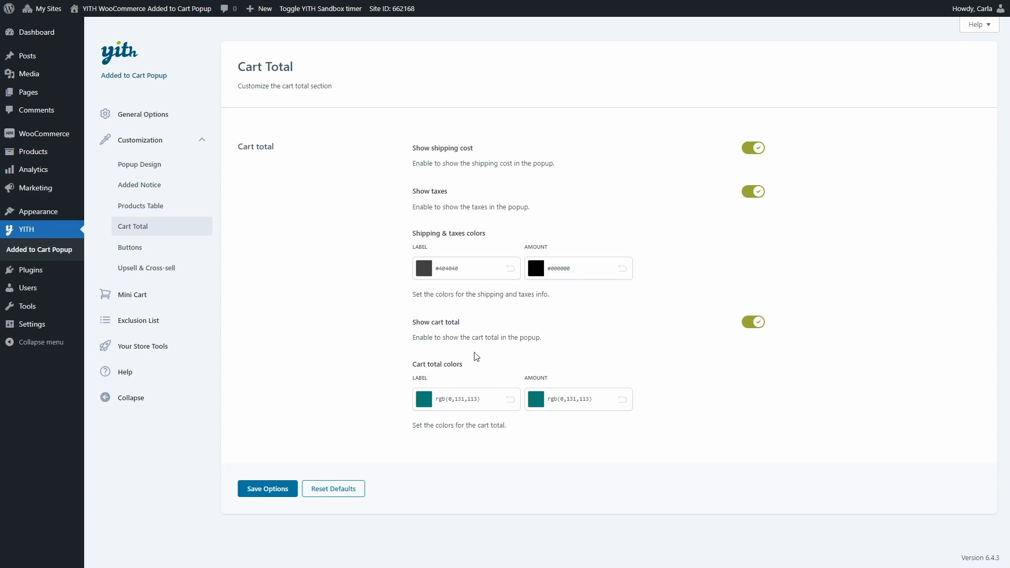
left_click(154, 246)
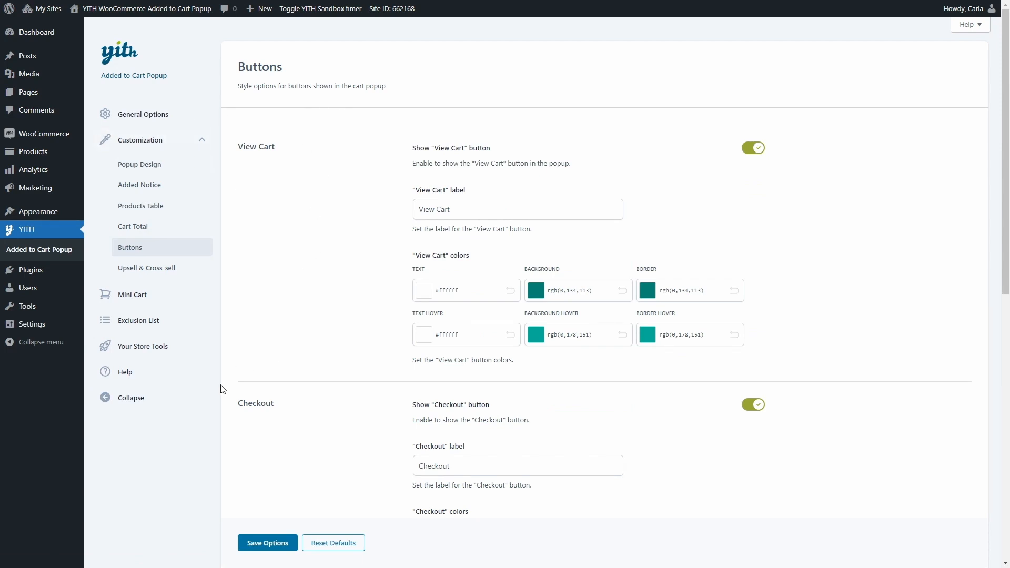
scroll(310, 418, "down", 3)
scroll(329, 456, "down", 5)
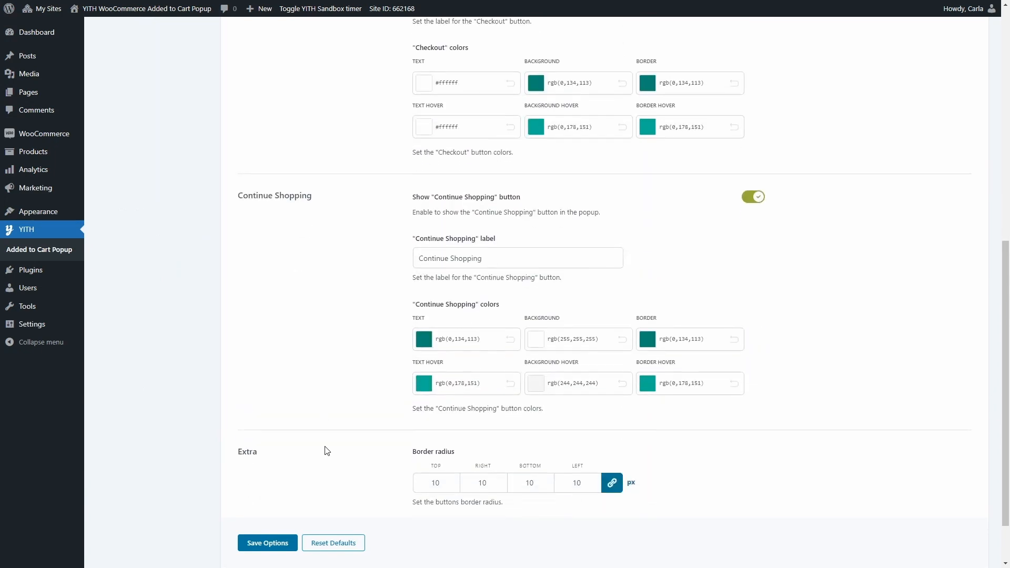
scroll(315, 406, "up", 8)
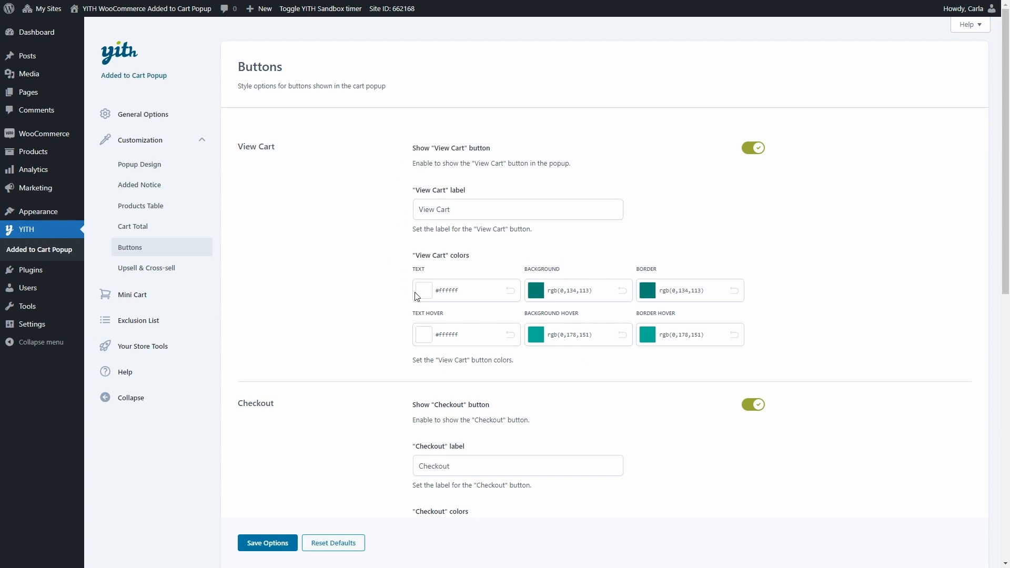
Examine the labels and colors of the View Cart, Checkout and Continue Shopping buttons, and the buttons' border radius
scroll(415, 296, "down", 3)
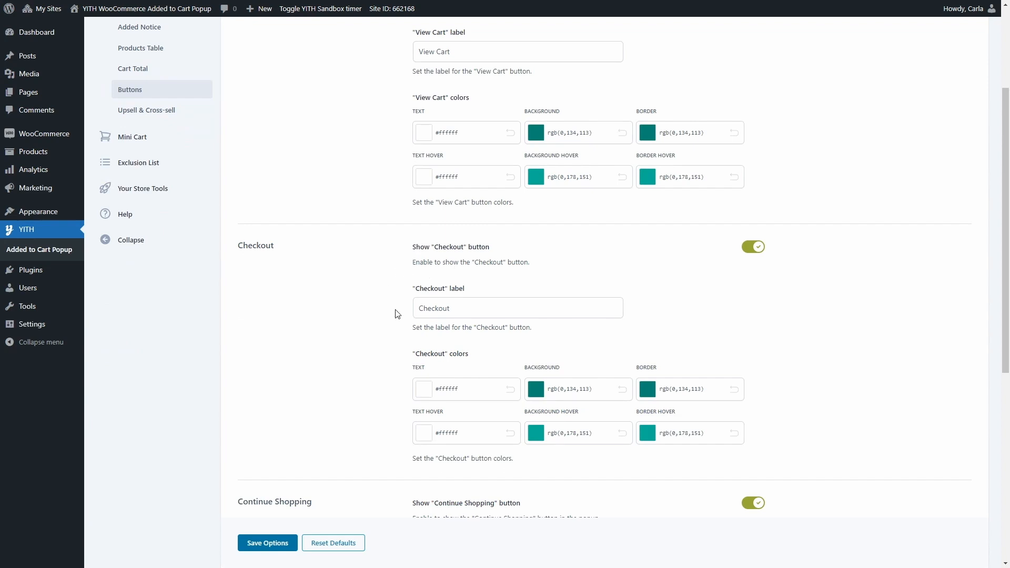
scroll(424, 395, "down", 4)
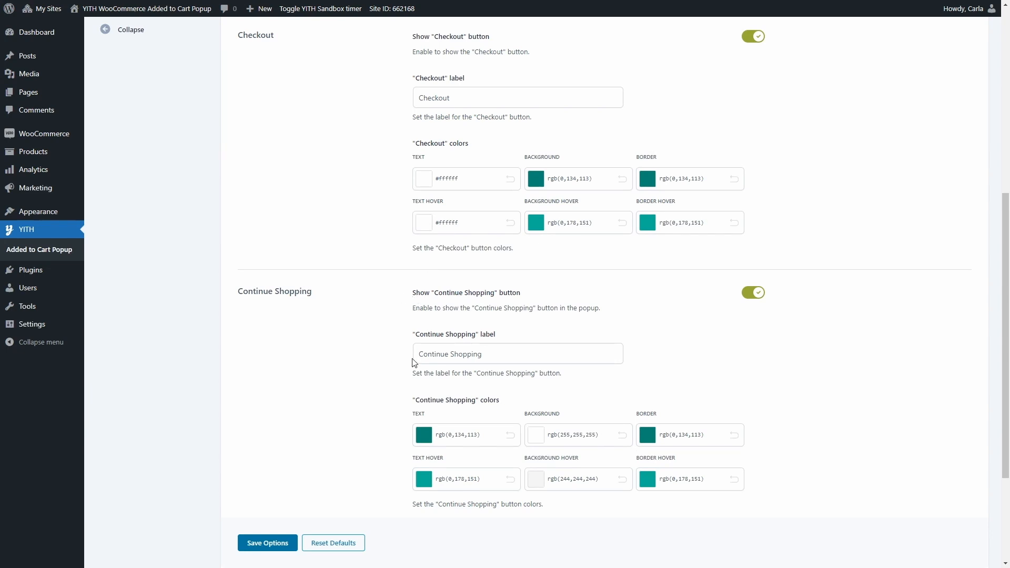
scroll(416, 451, "down", 3)
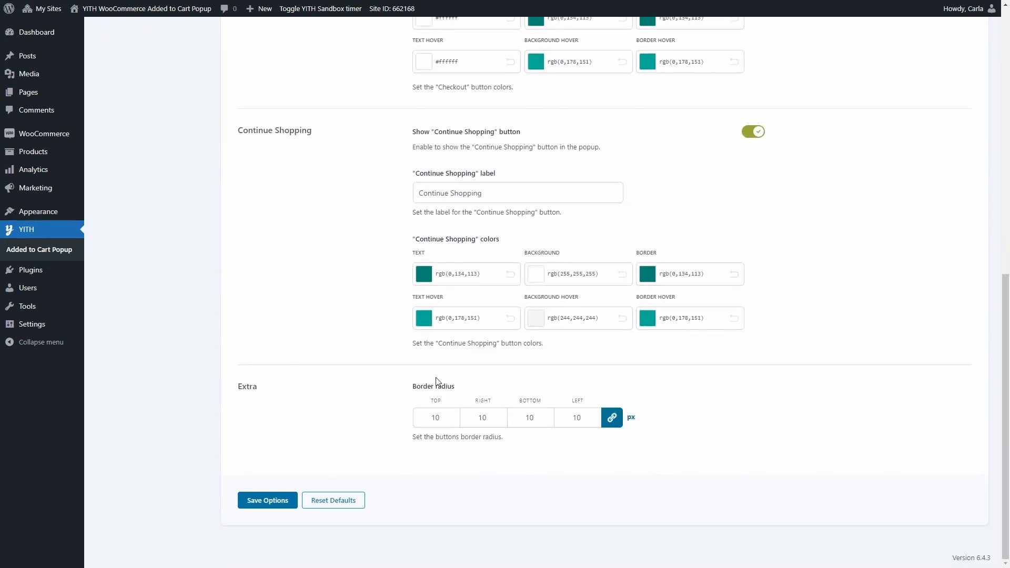
scroll(343, 261, "up", 8)
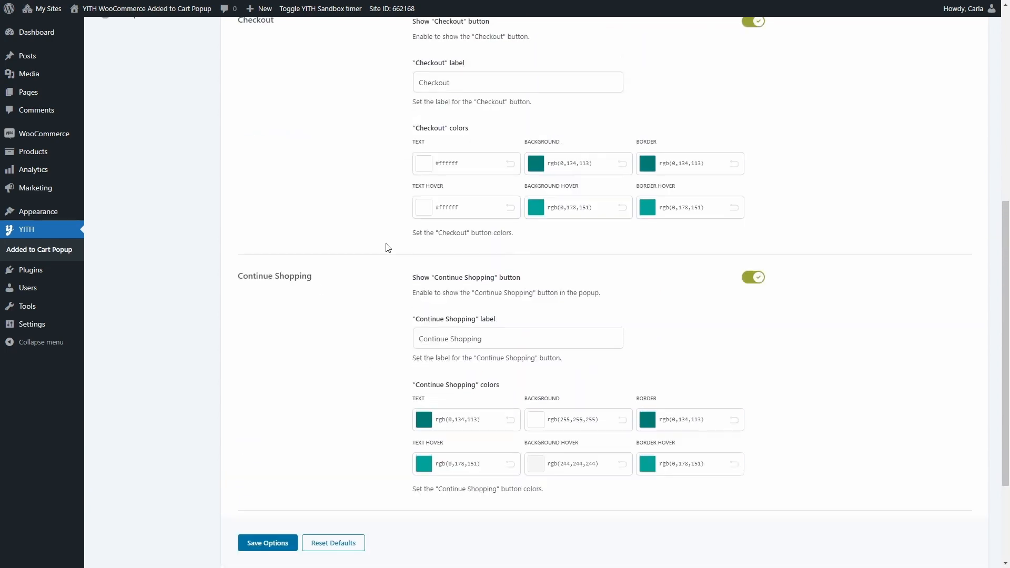
scroll(405, 204, "up", 2)
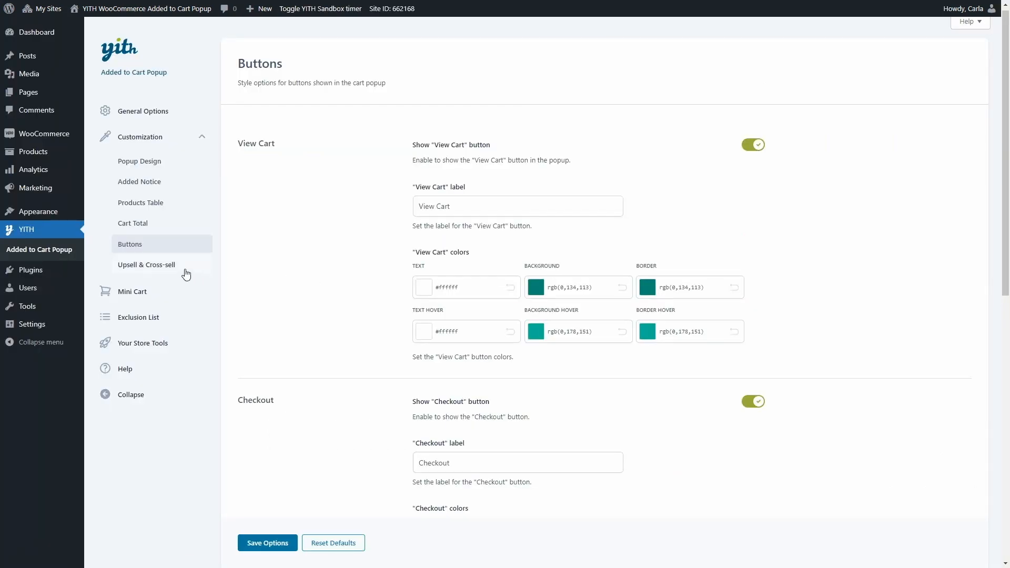
Open the Upsell & Cross-sell customization and review the options for the suggested products section
left_click(185, 270)
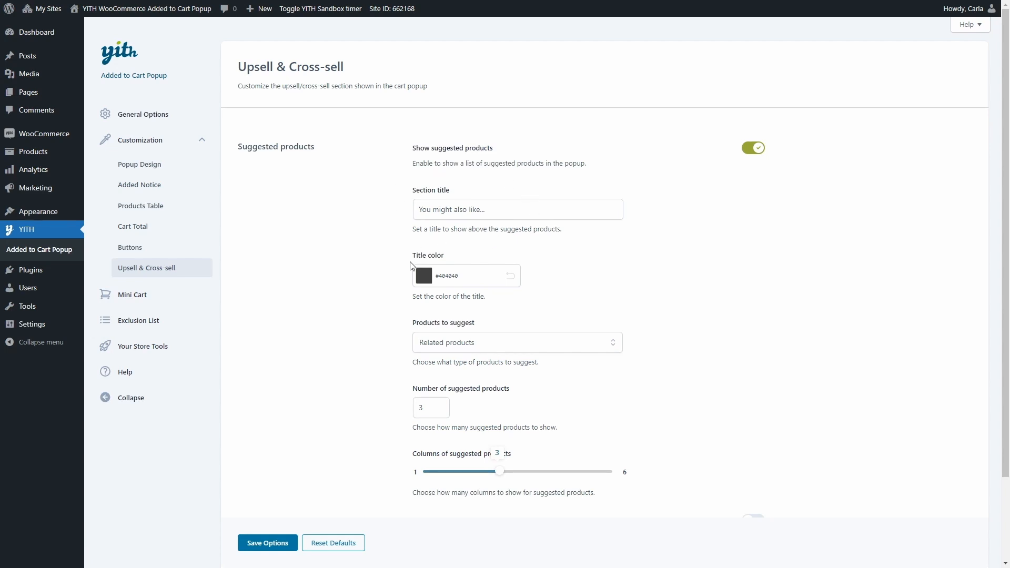
scroll(410, 263, "down", 2)
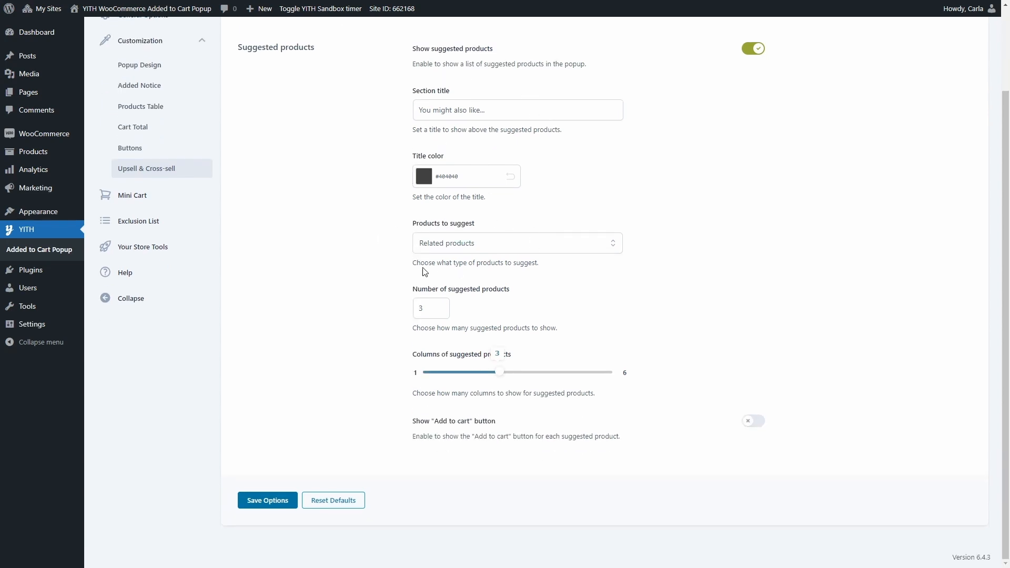
Try the Choose specific products option for the products to suggest, restore Related products, and examine the suggested products' column setting
left_click(504, 251)
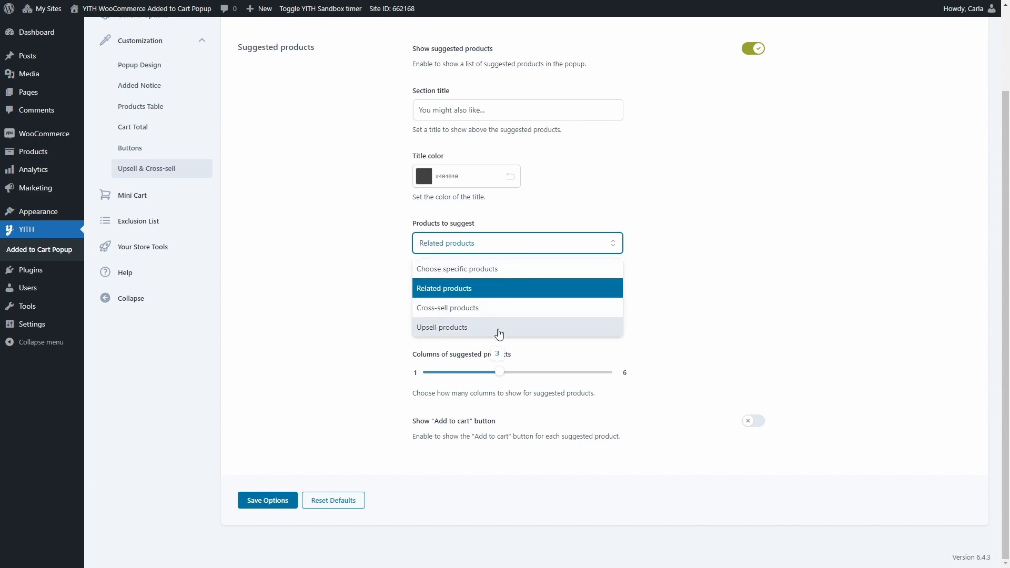
left_click(516, 269)
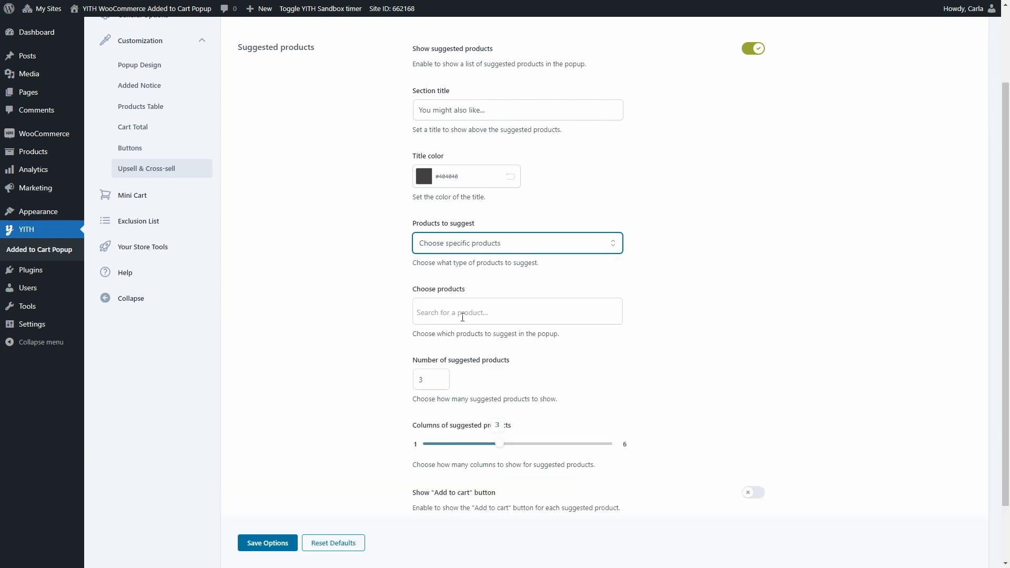
left_click(497, 251)
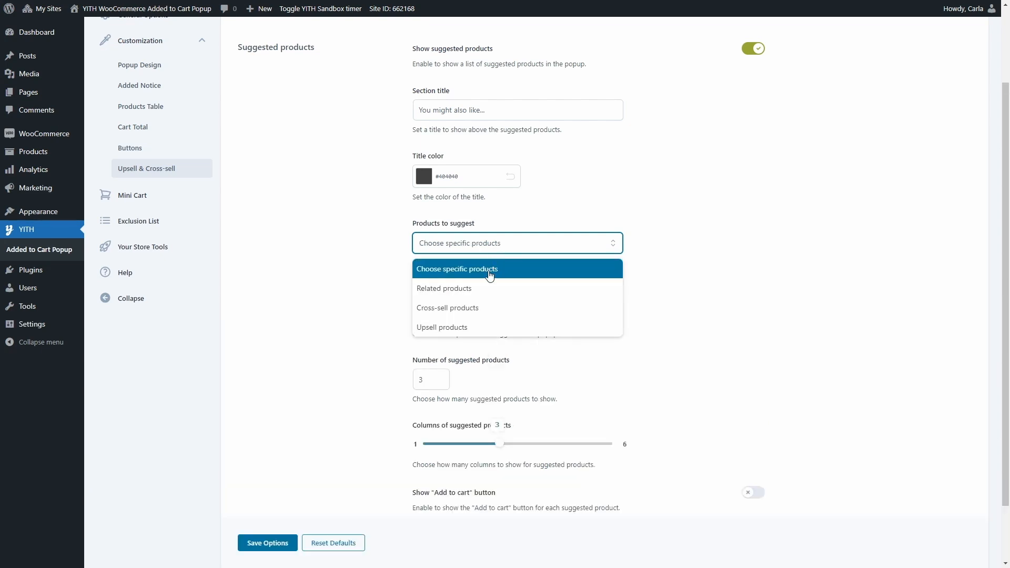
left_click(478, 290)
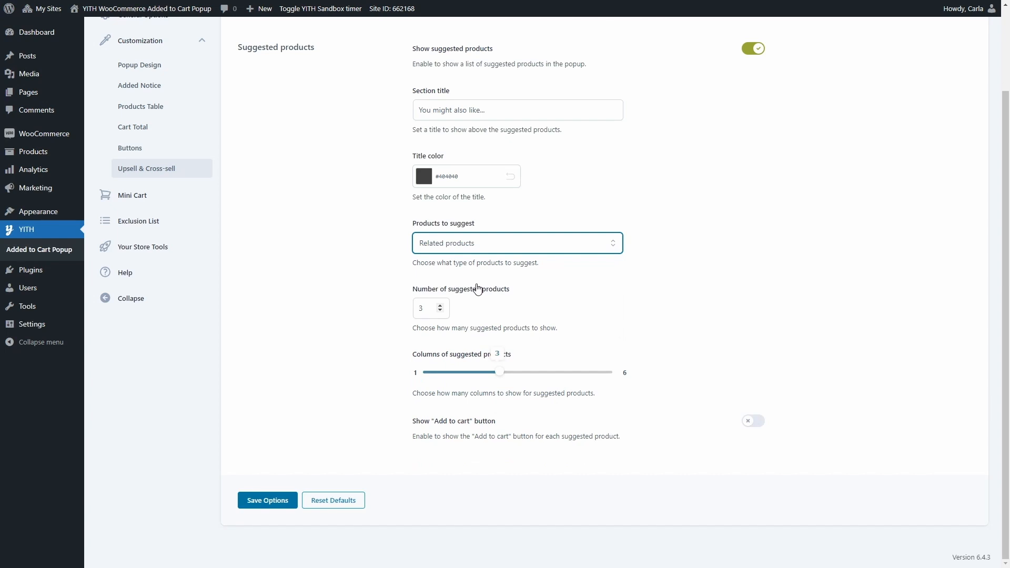
left_click(493, 282)
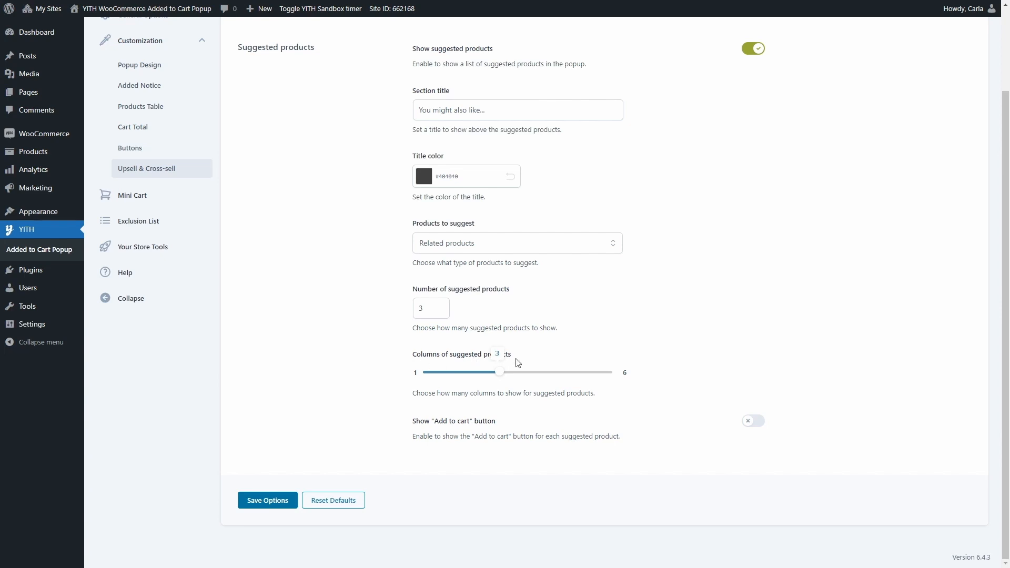
mouse_move(502, 373)
left_mouse_down()
mouse_move(537, 371)
mouse_move(499, 370)
left_mouse_up()
Open the Mini Cart settings and examine the cart popup opened from the floating mini cart on the shop page
left_click(168, 198)
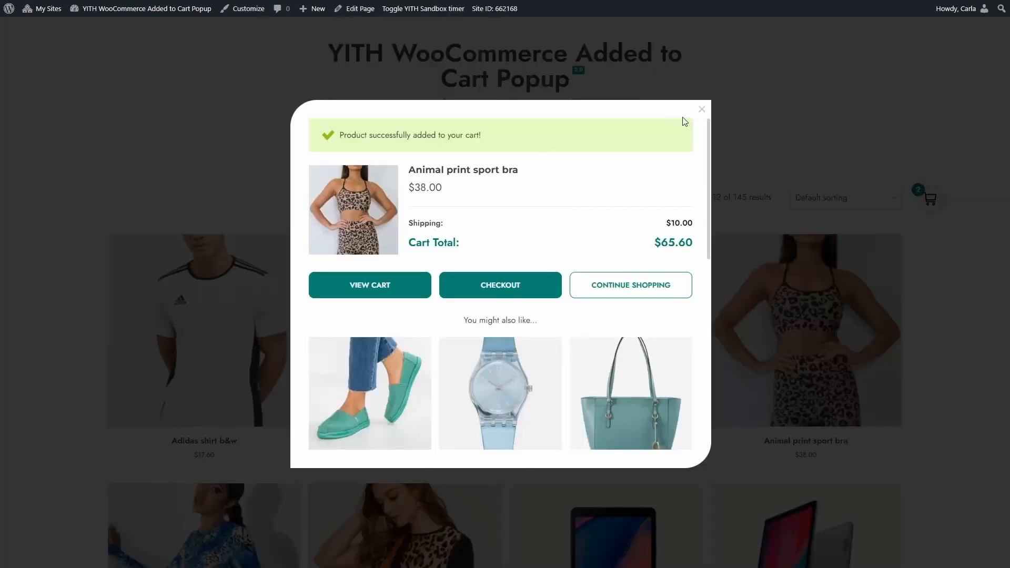
left_click(744, 122)
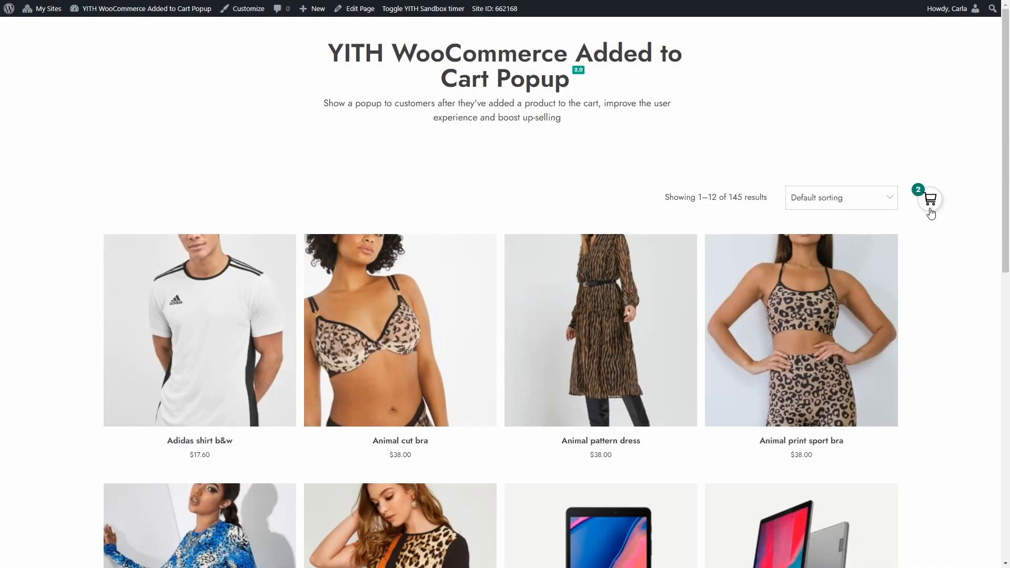
left_click(930, 200)
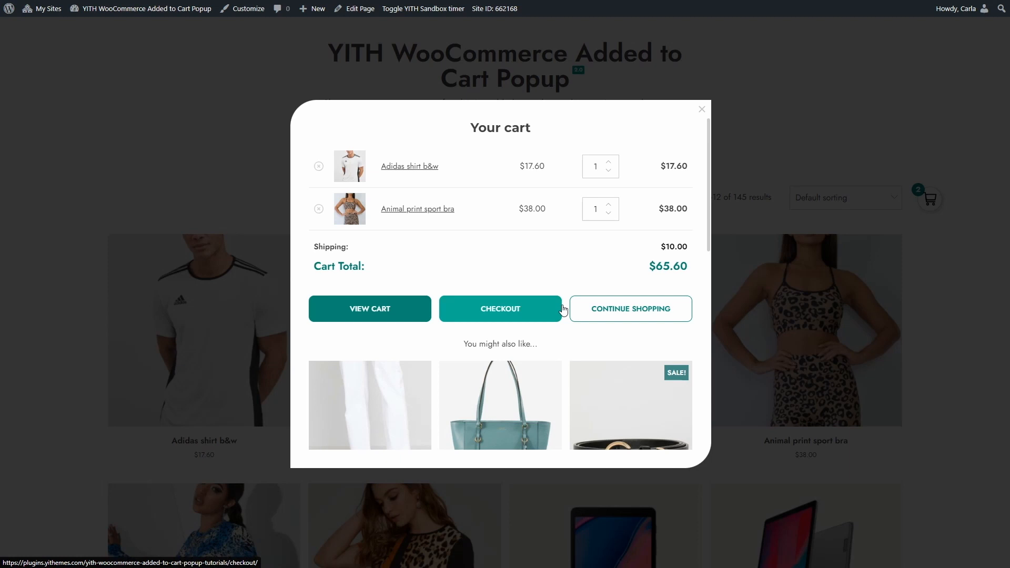
scroll(591, 361, "down", 2)
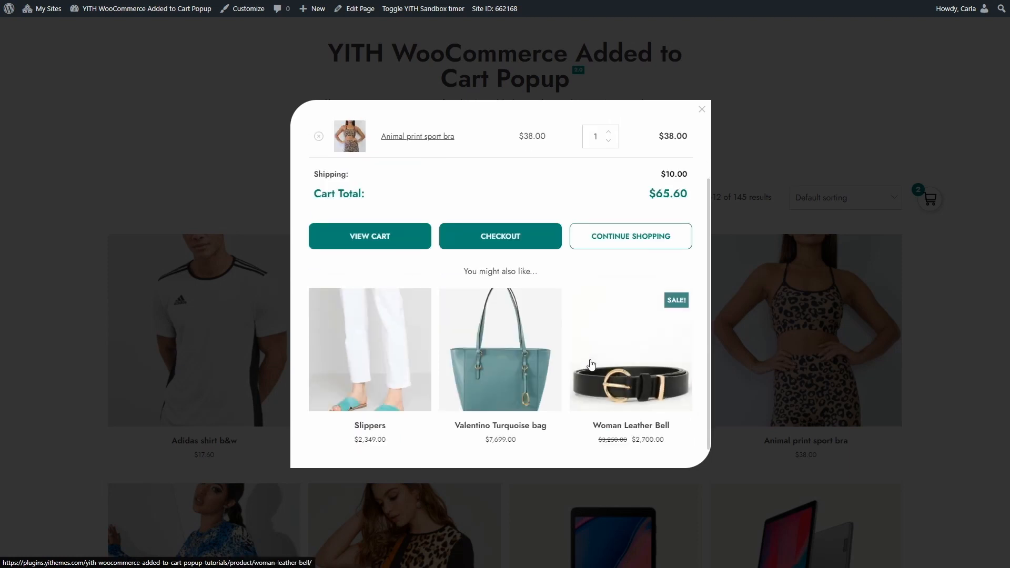
scroll(634, 321, "up", 2)
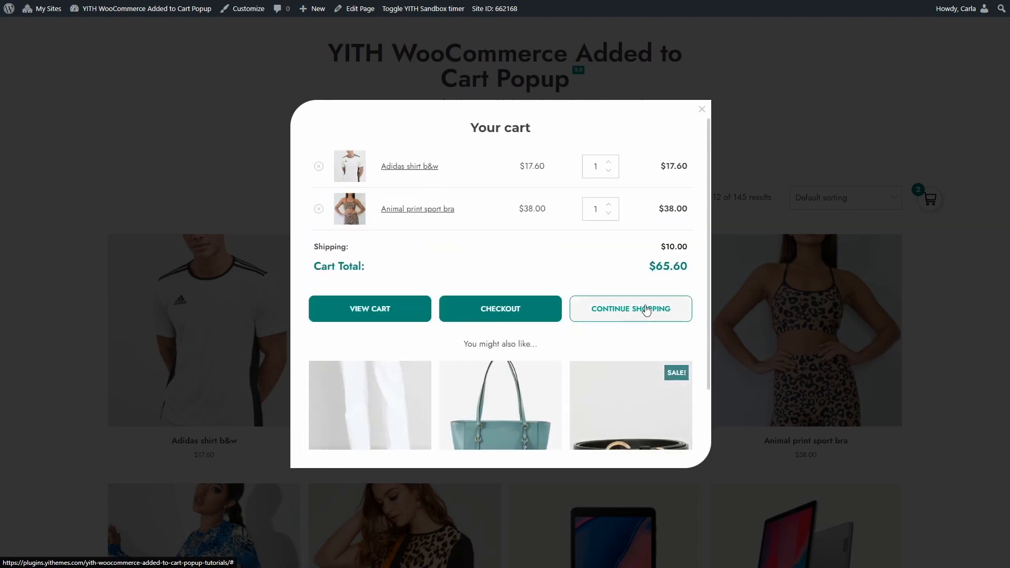
left_click(700, 110)
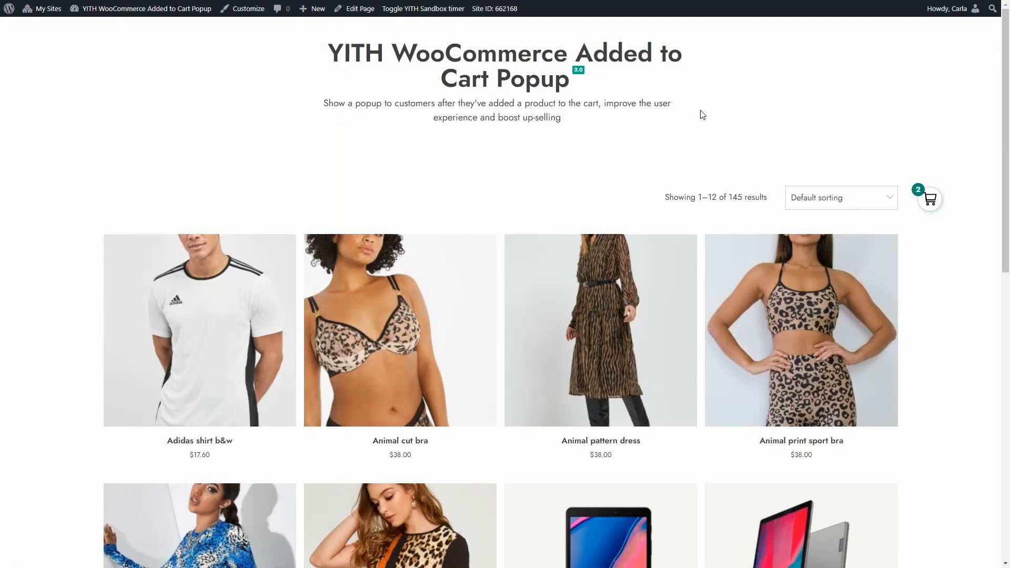
Examine the floating mini cart while browsing the shop page and the Animal pattern dress product page
scroll(900, 235, "down", 6)
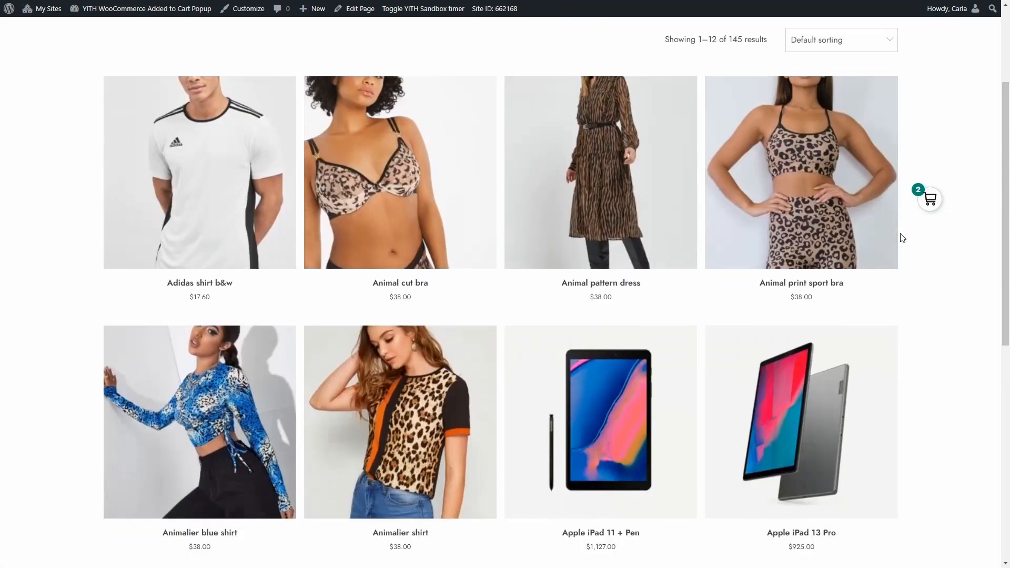
scroll(901, 237, "up", 5)
scroll(900, 238, "up", 1)
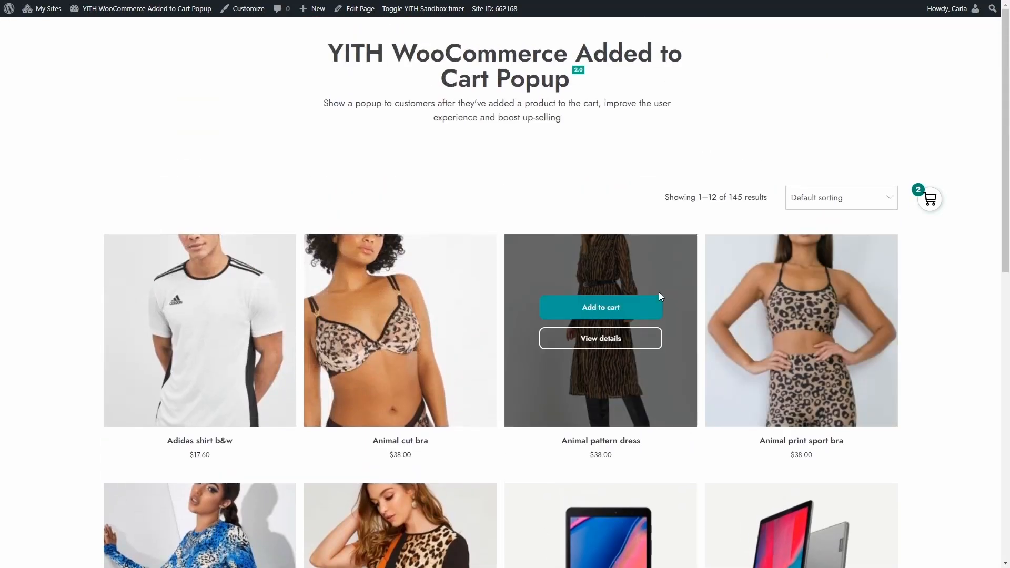
left_click(604, 339)
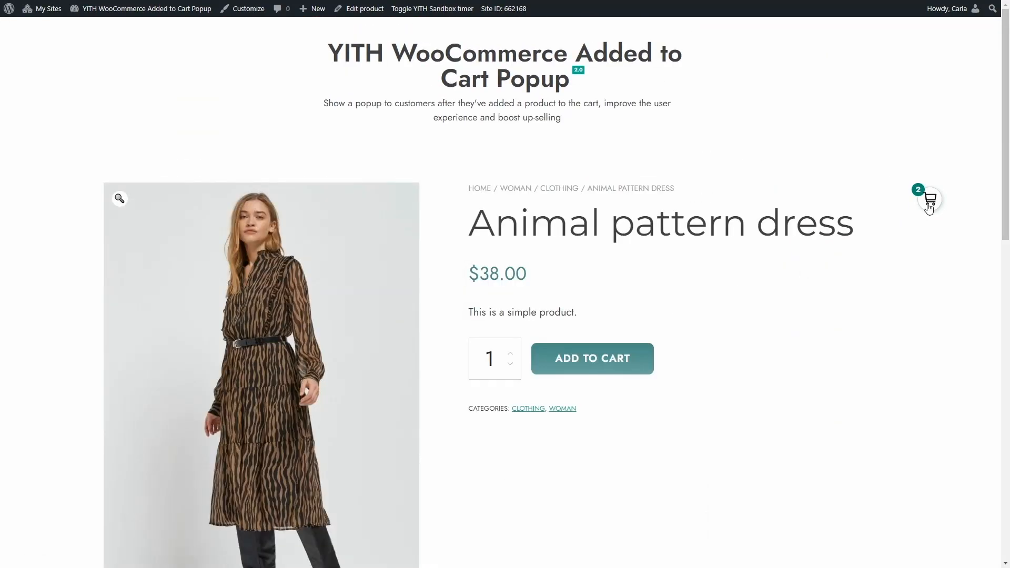
scroll(919, 229, "down", 4)
Return to the Mini Cart settings, move the cart icon to the lower-right area of the position preview, and save the options
key("ctrl+Tab")
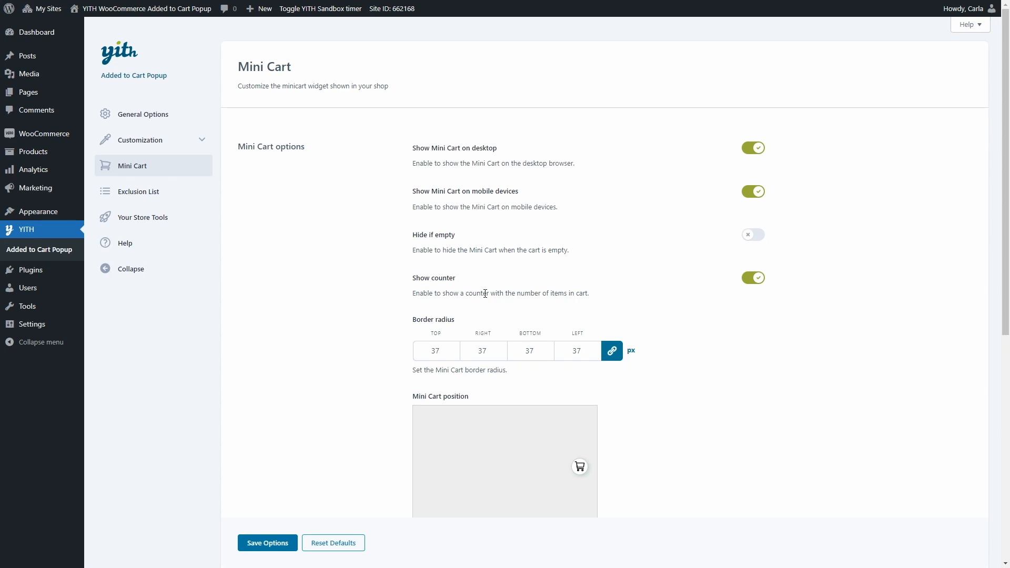
scroll(485, 293, "down", 2)
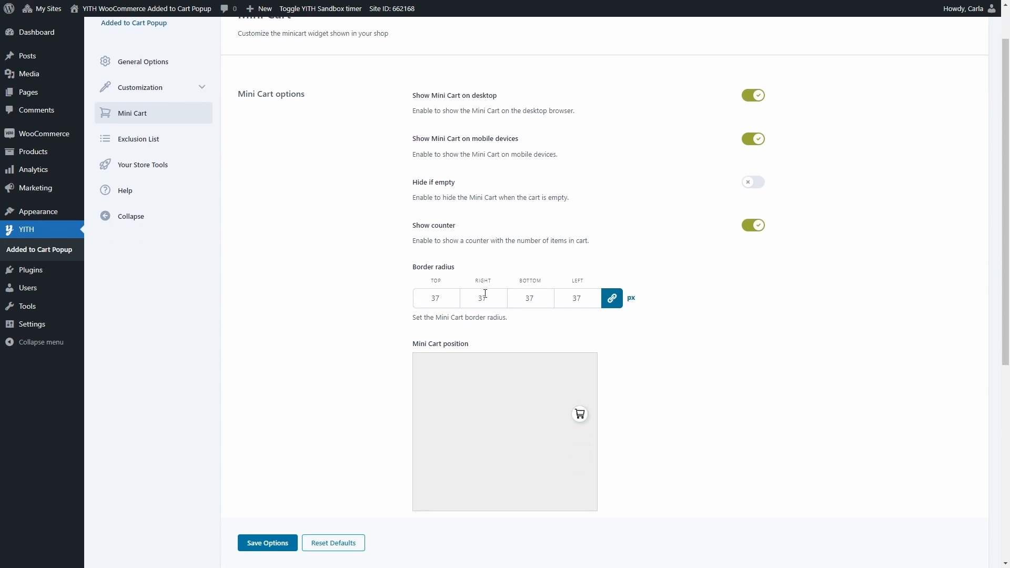
scroll(600, 223, "down", 1)
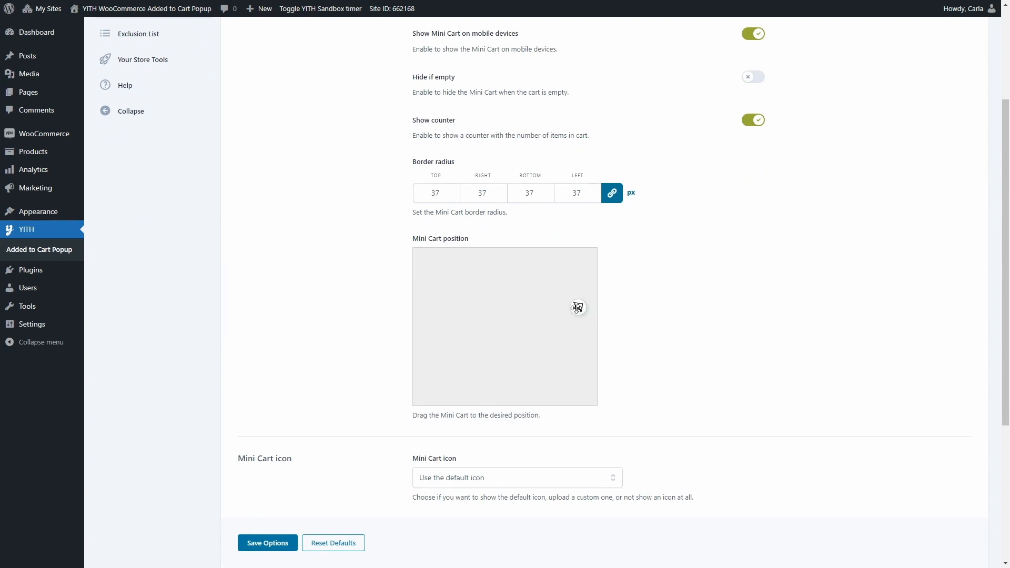
left_click_drag(580, 309, 573, 367)
left_click(266, 543)
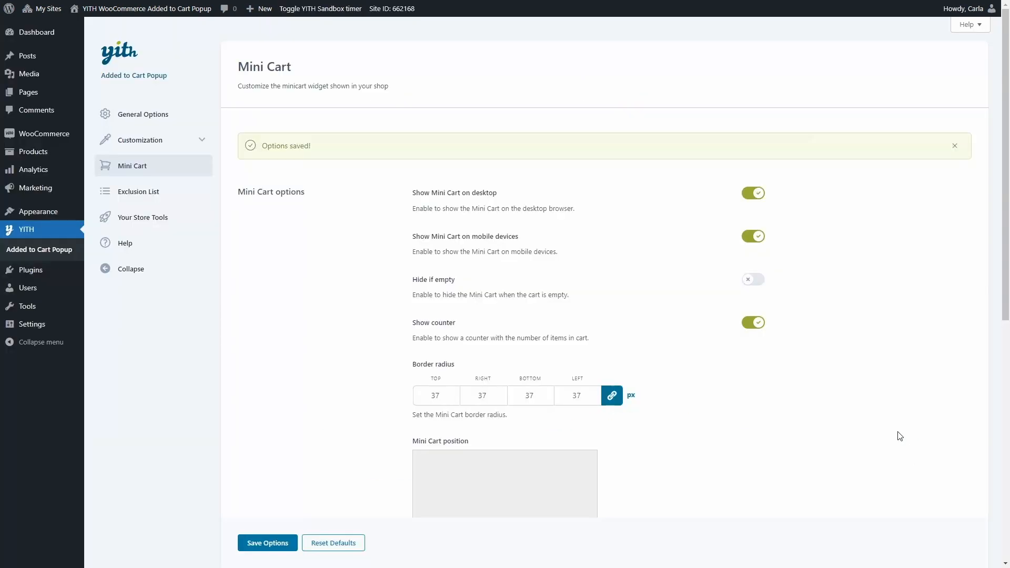
Move the mini cart up to slightly above mid-height in the position preview, keep the default icon, and save the options
scroll(788, 420, "down", 5)
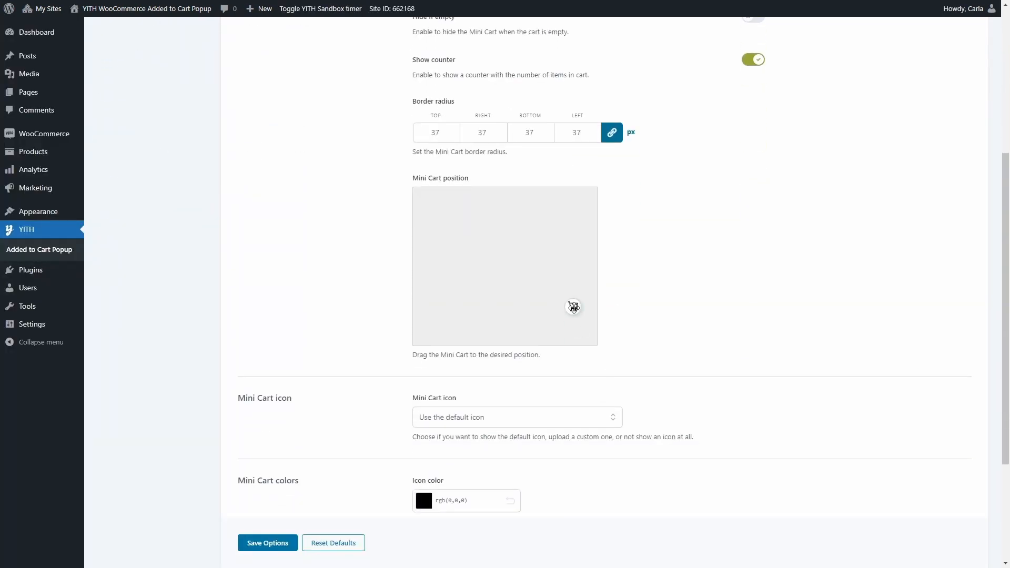
left_click_drag(573, 308, 577, 247)
scroll(685, 321, "down", 3)
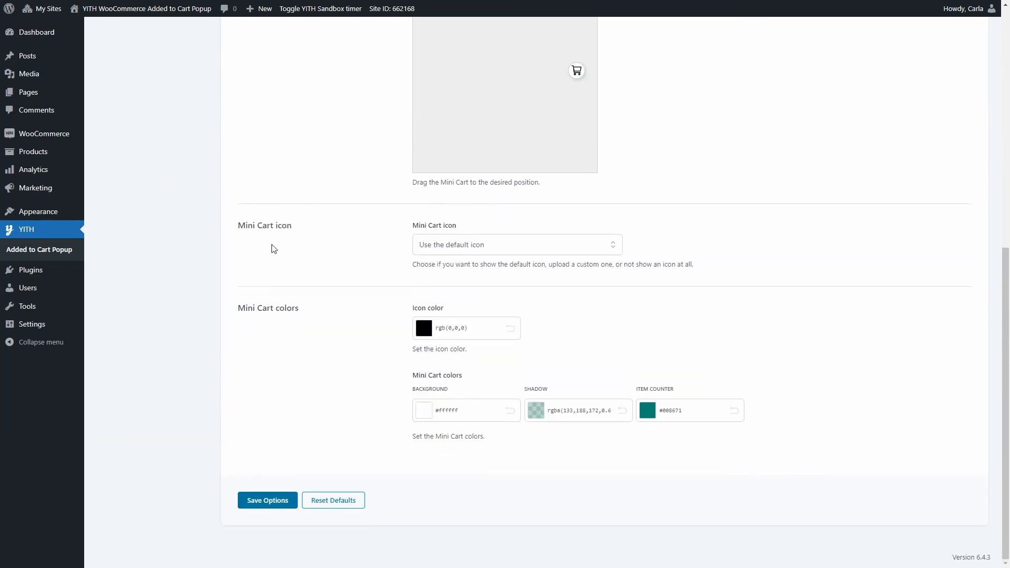
left_click(503, 251)
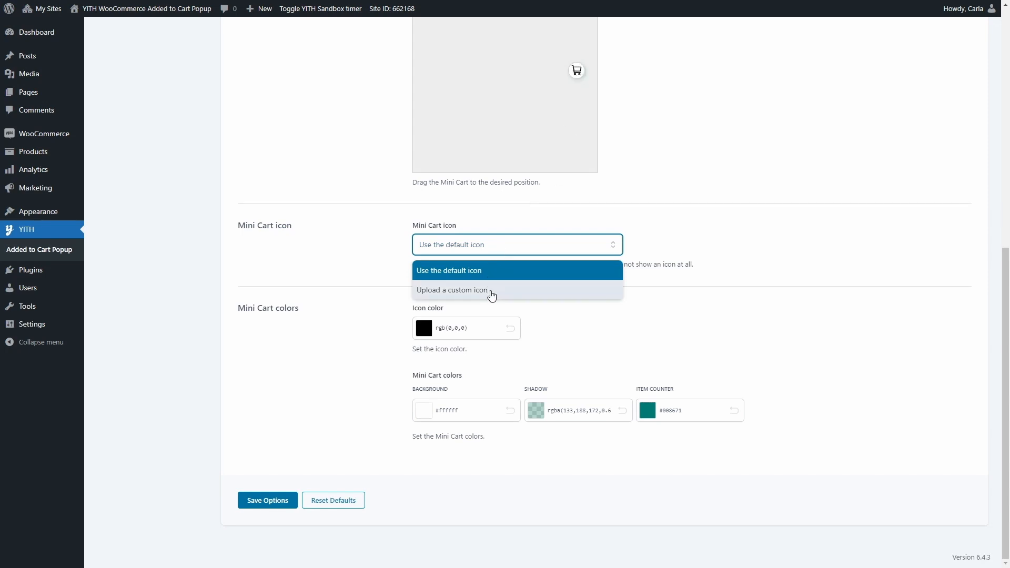
left_click(522, 246)
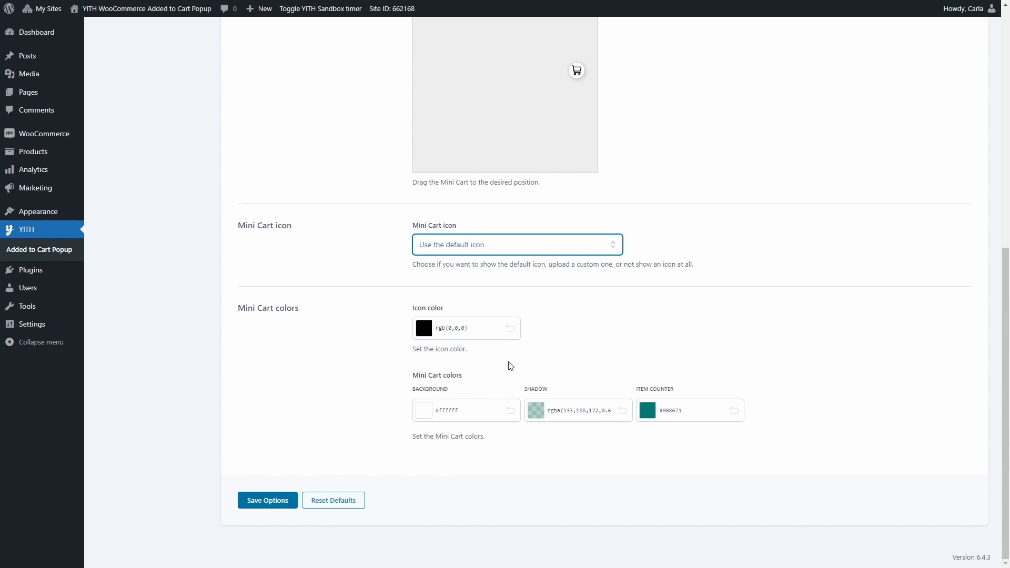
left_click(281, 500)
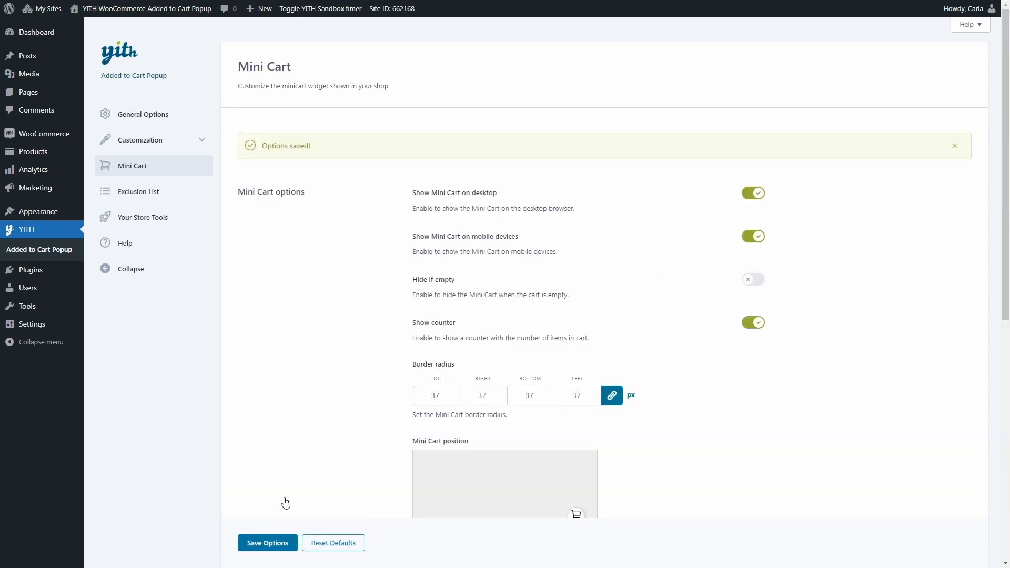
Add the product Animal pattern dress to the Exclusion List
left_click(161, 190)
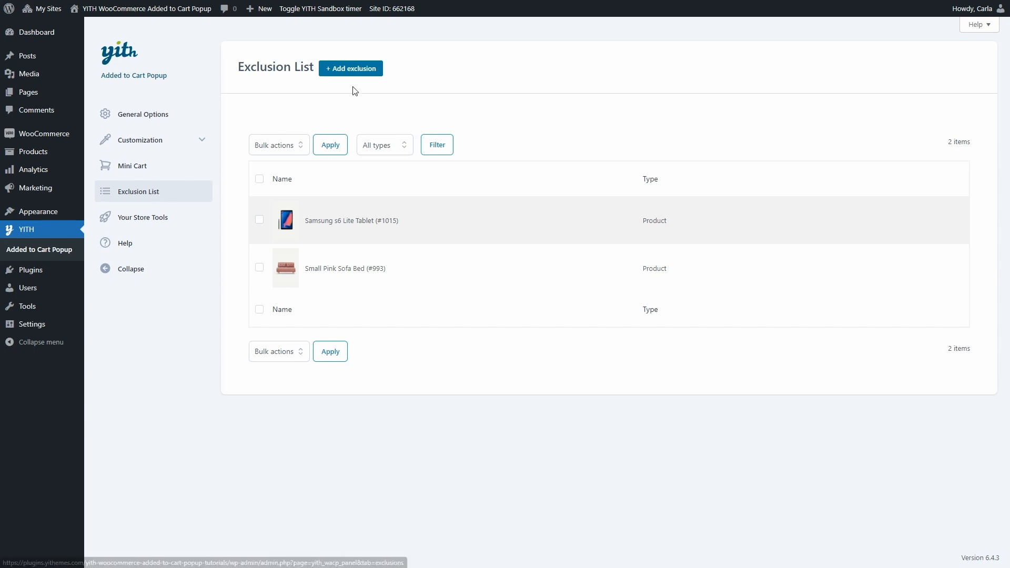
left_click(351, 68)
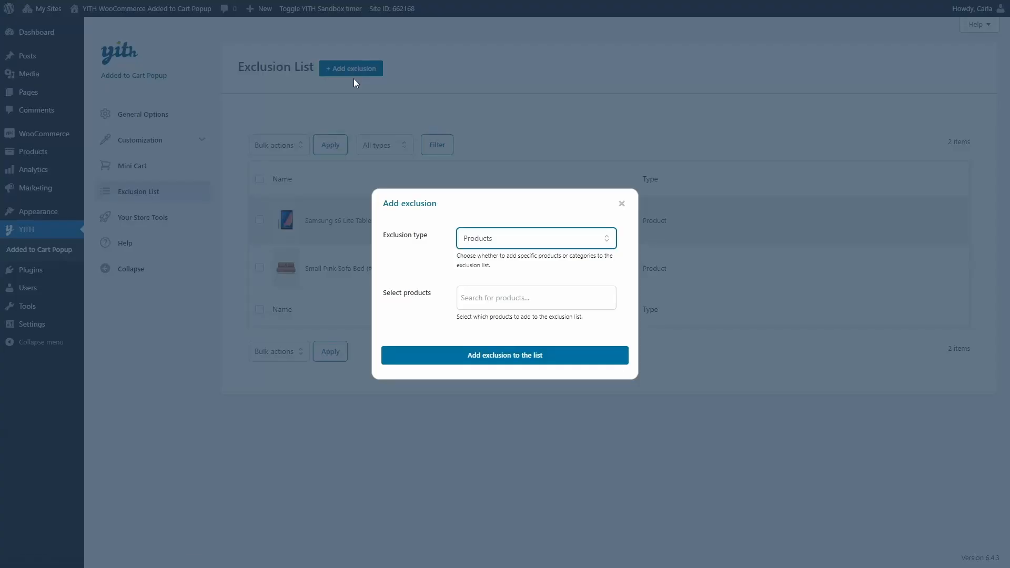
left_click(508, 246)
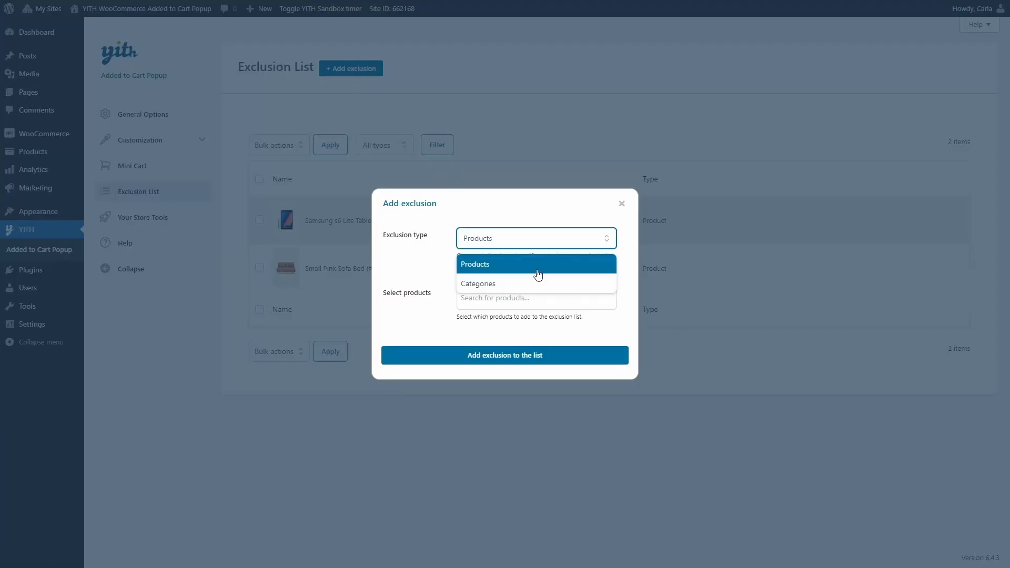
left_click(536, 264)
left_click(537, 291)
type("animal pattern dress")
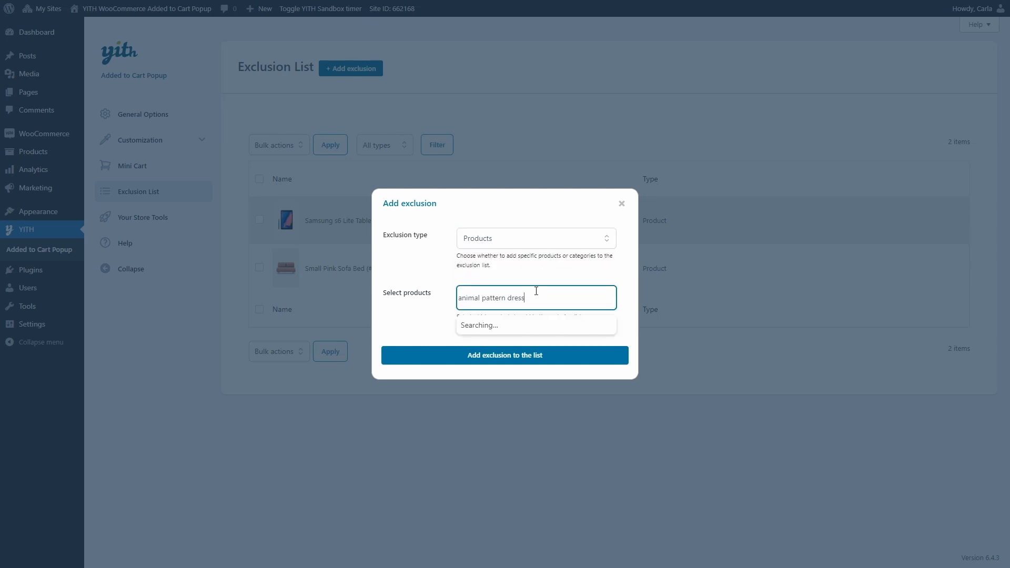
left_click(531, 323)
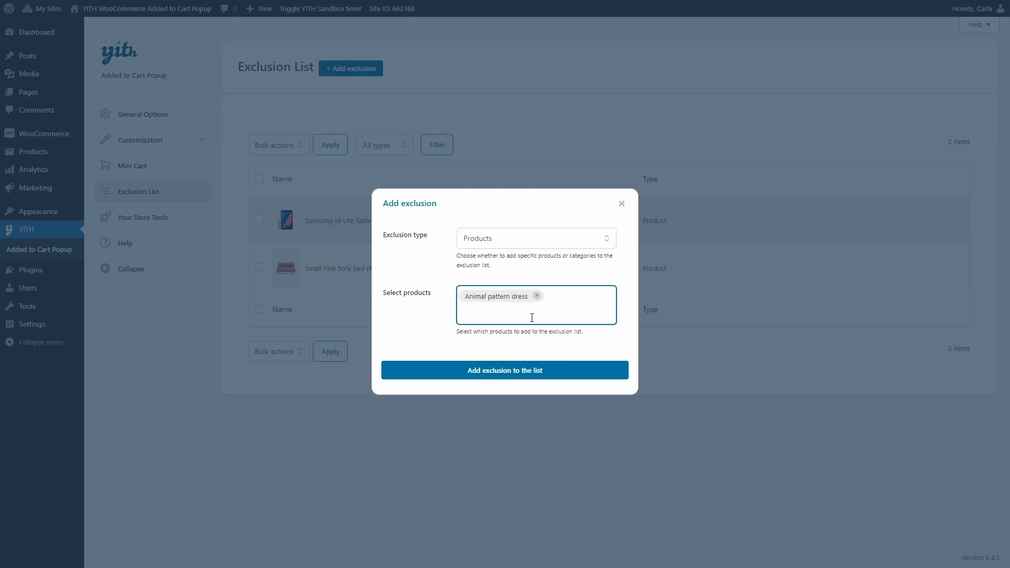
left_click(521, 372)
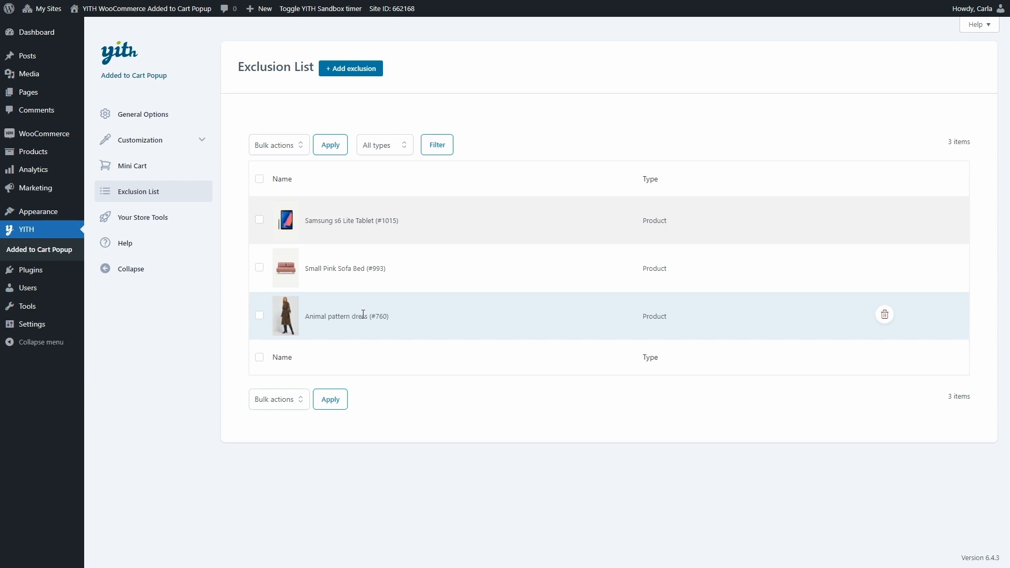
Open the General Options, add the Animal cut bra to the cart on the shop page, and dismiss its popup
left_click(139, 115)
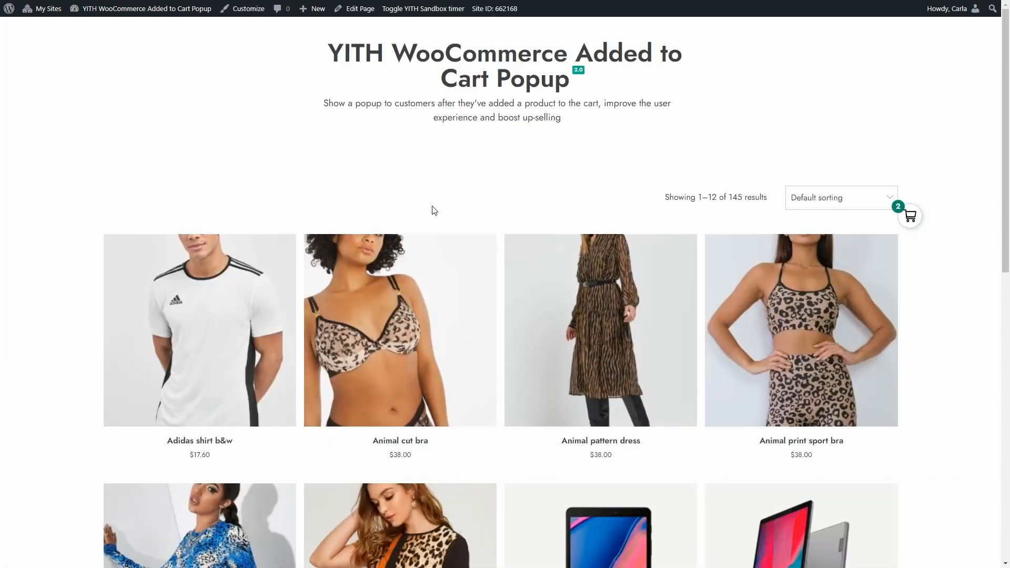
mouse_move(401, 270)
left_click(404, 305)
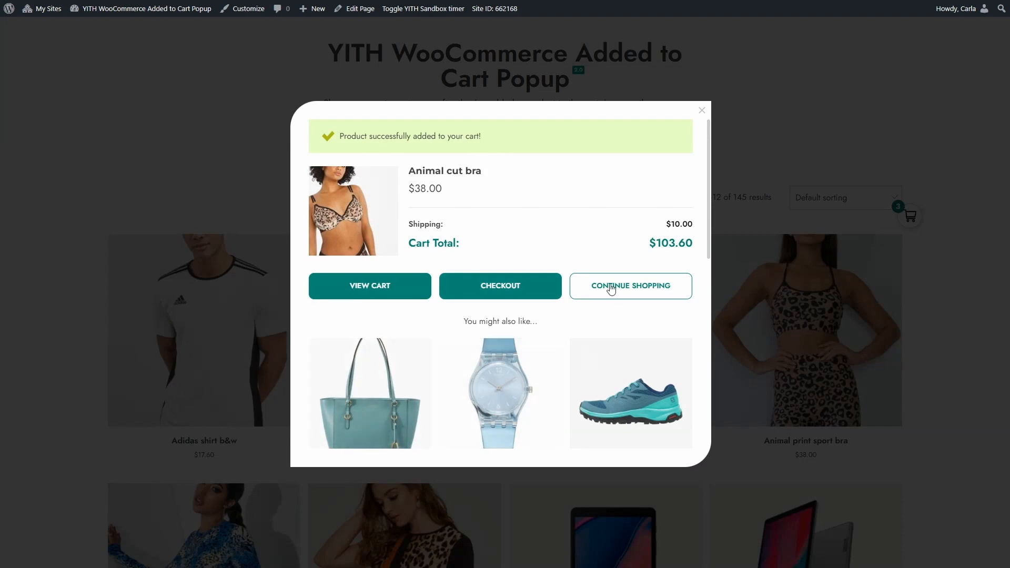
left_click(702, 112)
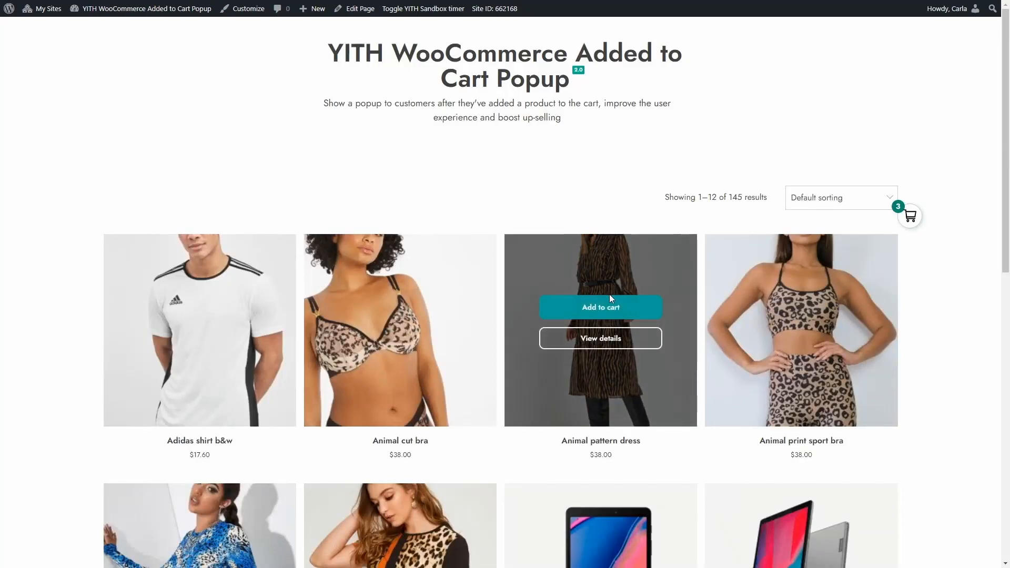
Add the excluded Animal pattern dress to the cart to test the exclusion, and reload the shop page
left_click(609, 310)
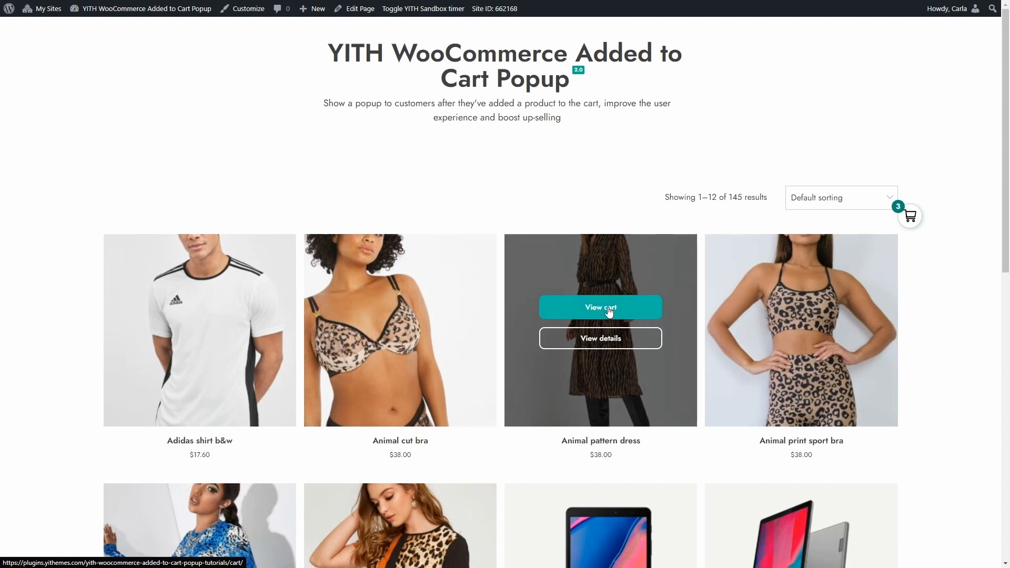
key("F5")
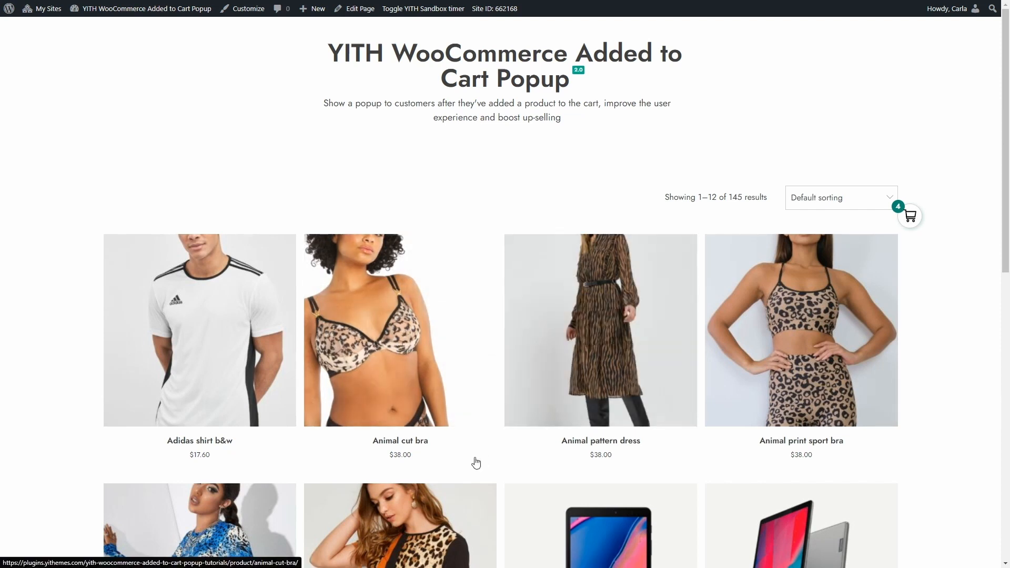
scroll(474, 461, "down", 1)
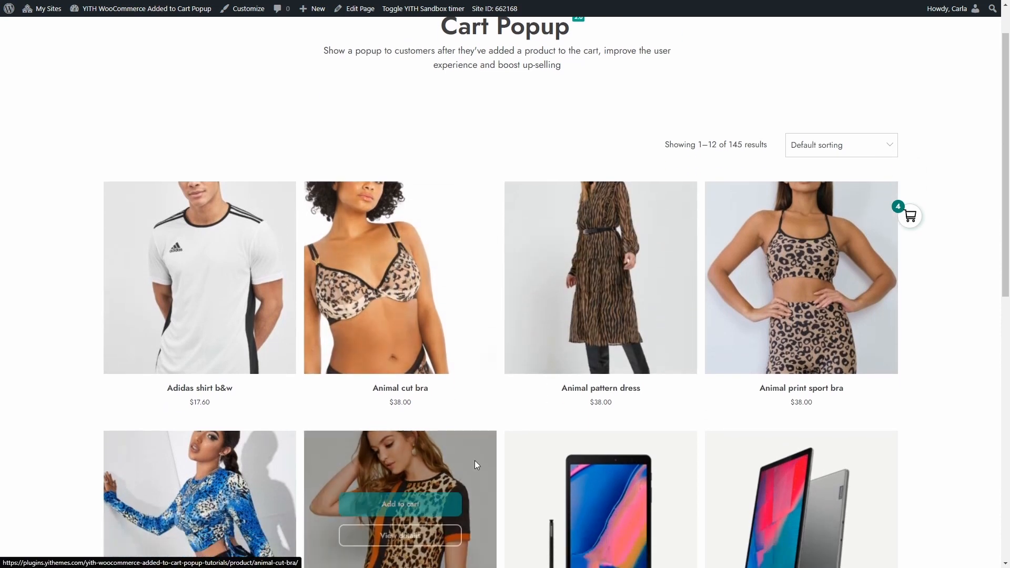
Add the leopard-print top in the second product row to the cart on the shop page
left_click(426, 508)
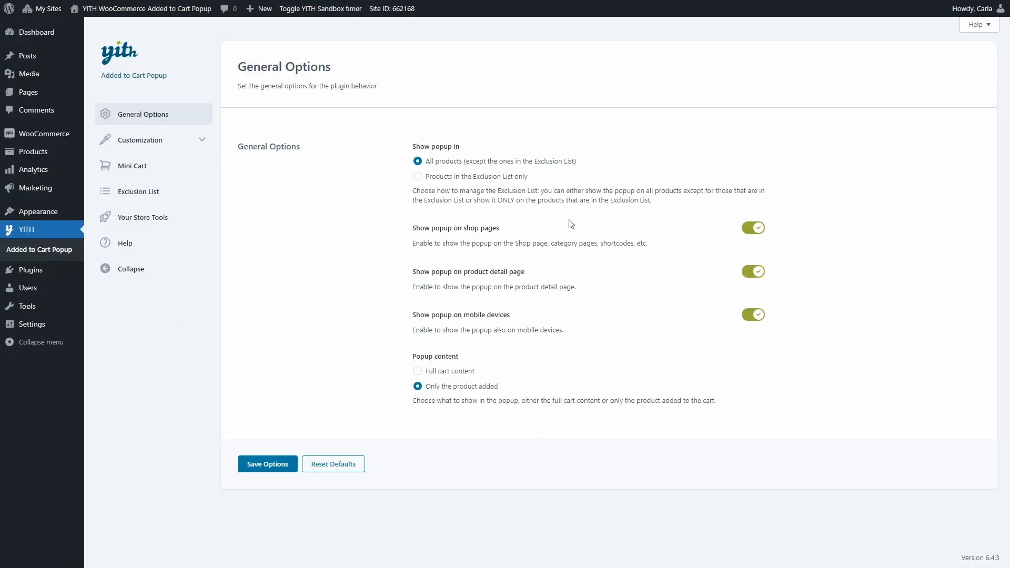
Review the additional plugins in Your Store Tools and the video, documentation and support ticket options in the plugin's Help section
left_click(164, 225)
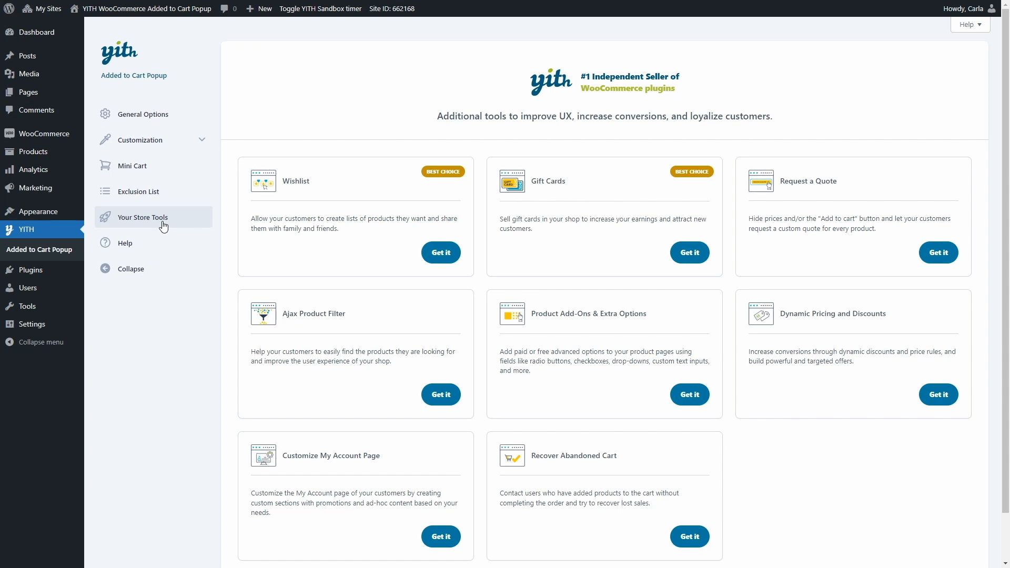
scroll(224, 368, "down", 1)
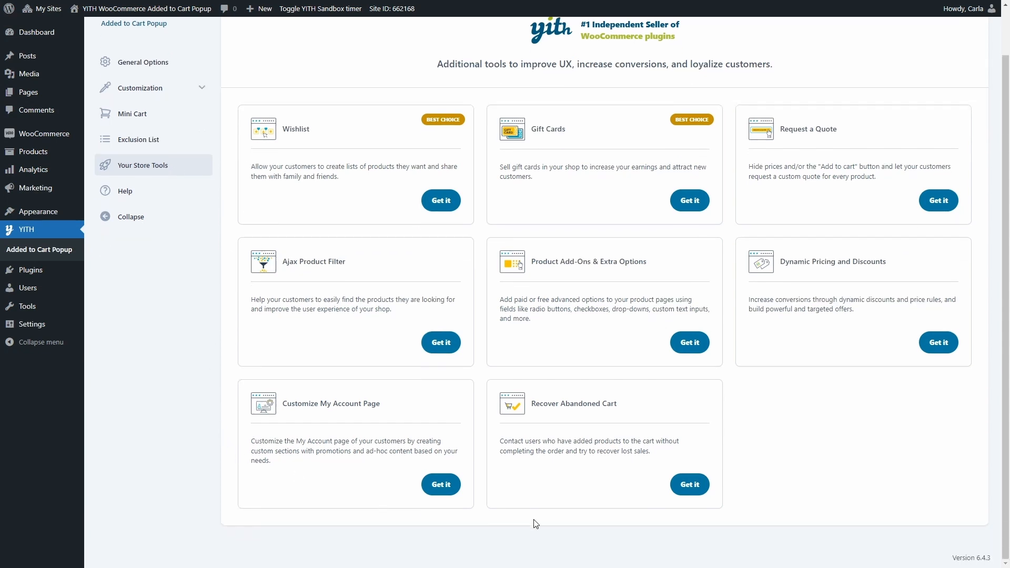
scroll(803, 492, "up", 1)
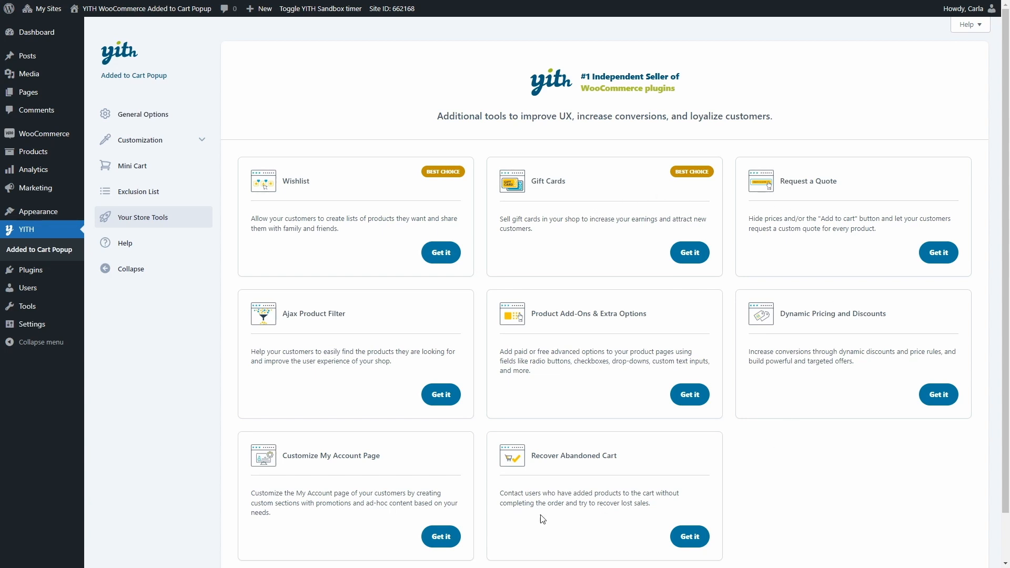
left_click(130, 243)
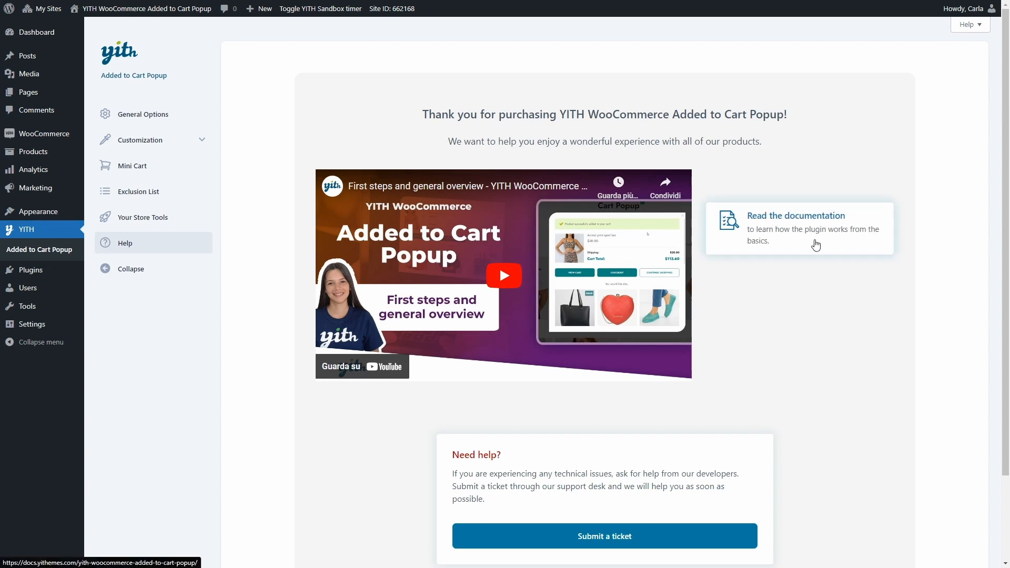
scroll(815, 244, "down", 3)
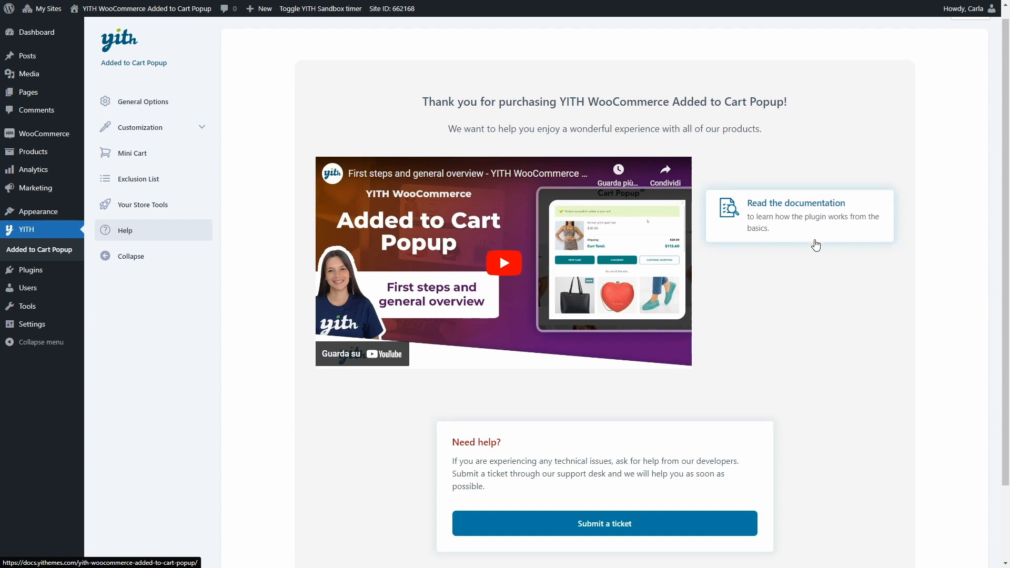